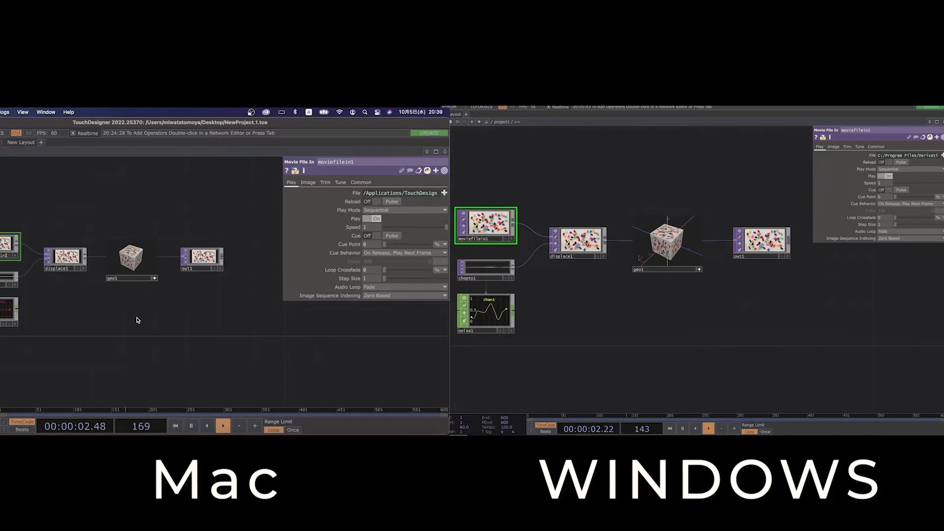
Step: Show the available Wi-Fi networks on both the Windows PC and the Mac
mouse_move(869, 431)
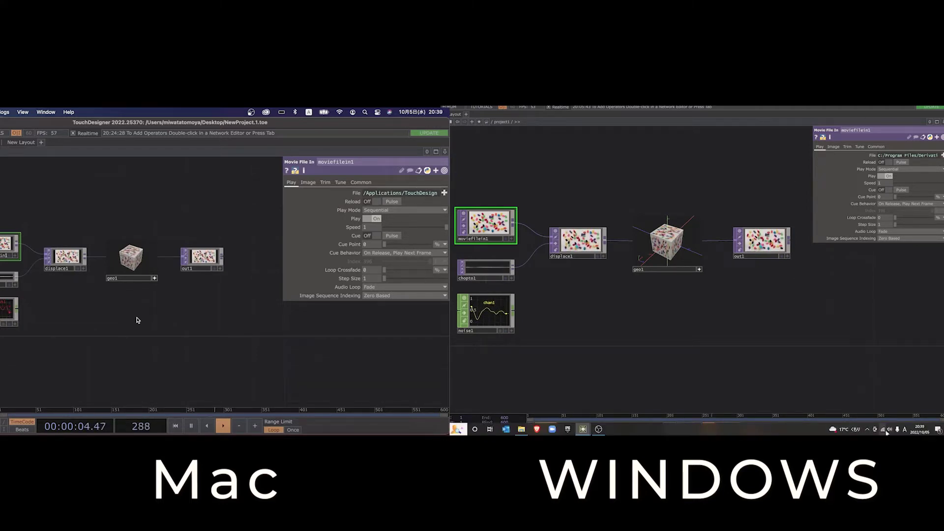
left_click(883, 430)
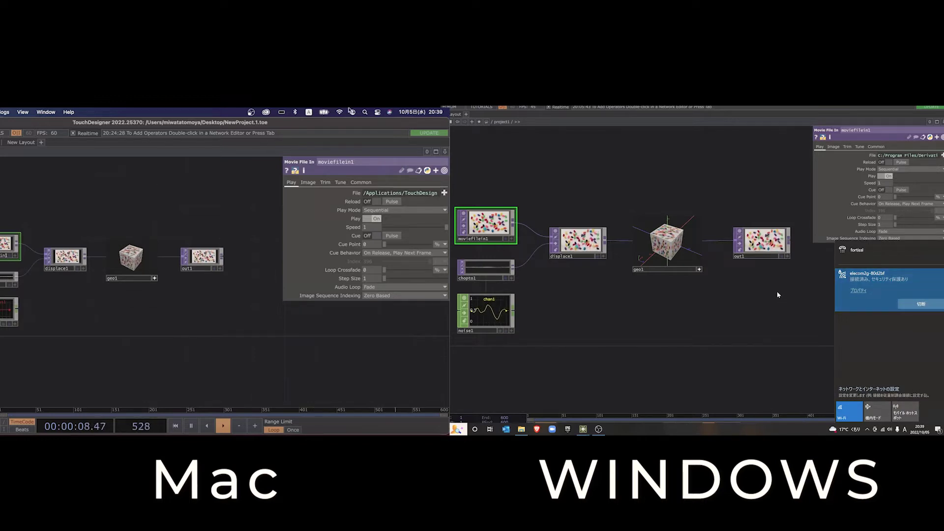
left_click(339, 113)
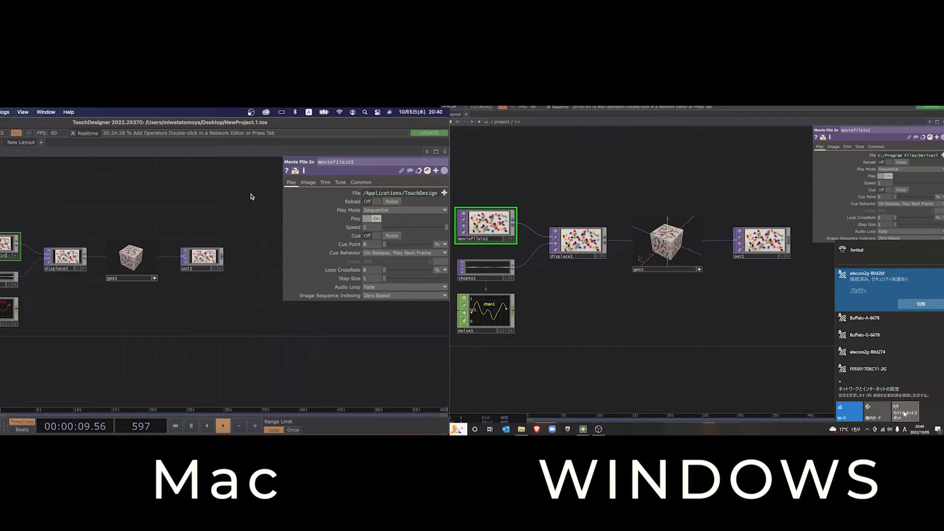
Step: Turn on the Windows mobile hotspot, join it from the Mac, and open hotspot settings
left_click(905, 412)
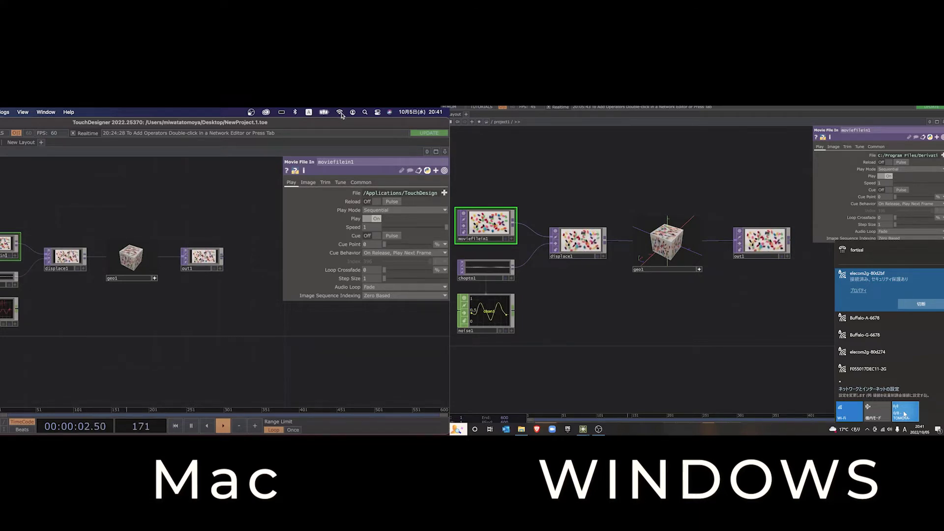
left_click(340, 112)
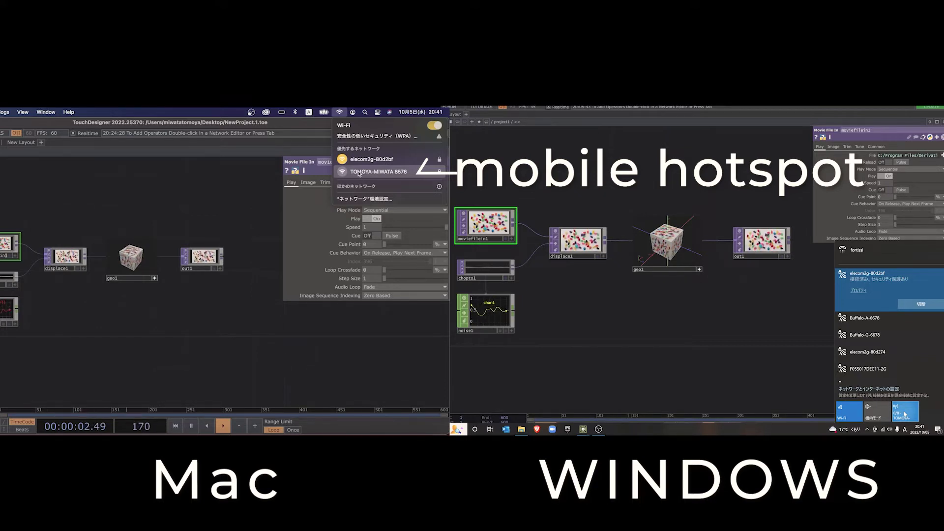
left_click(359, 172)
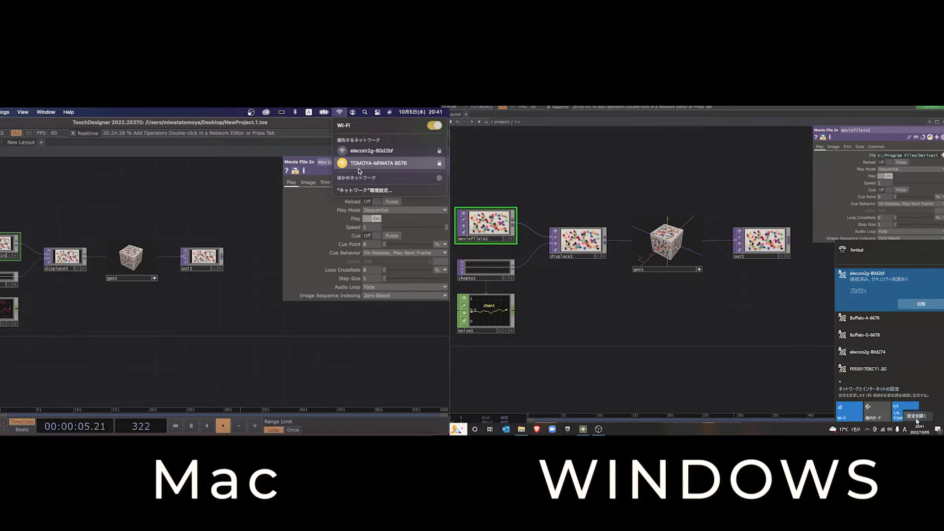
left_click(917, 418)
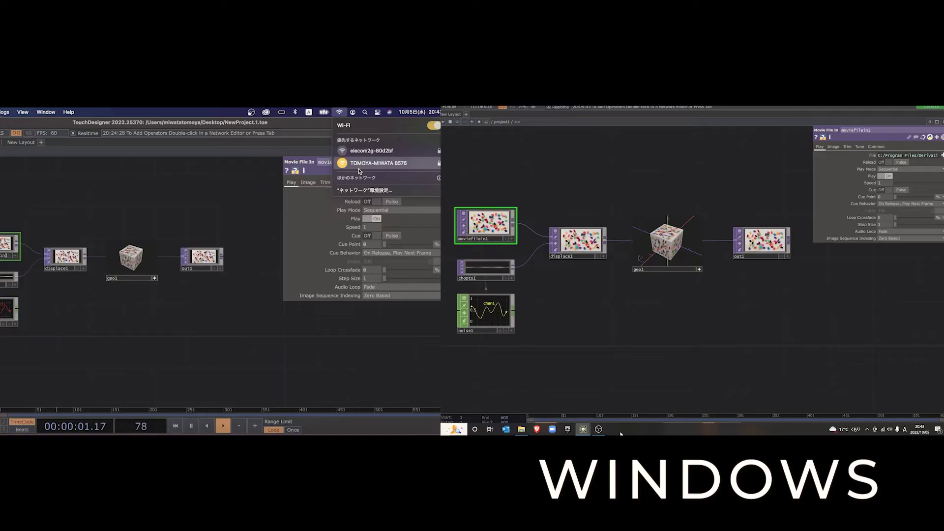
Step: Search 'firewall' and inspect TouchDesigner's entries in the Windows Defender allowed apps list
left_click(418, 429)
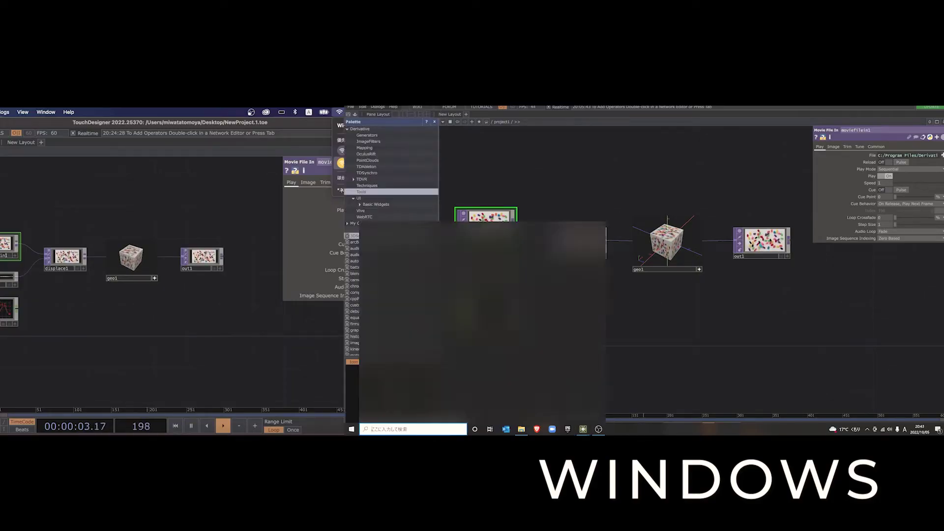
type("firewall")
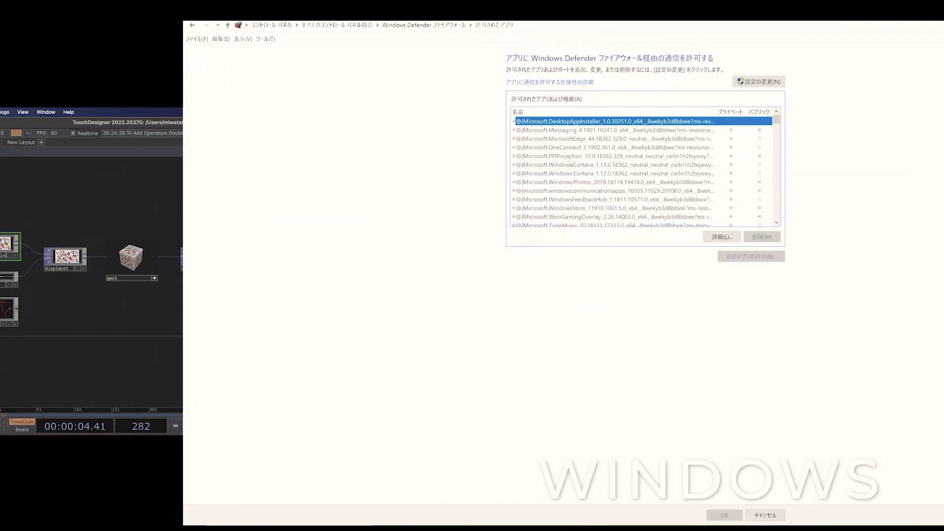
scroll(621, 163, "down", 10)
scroll(620, 164, "down", 15)
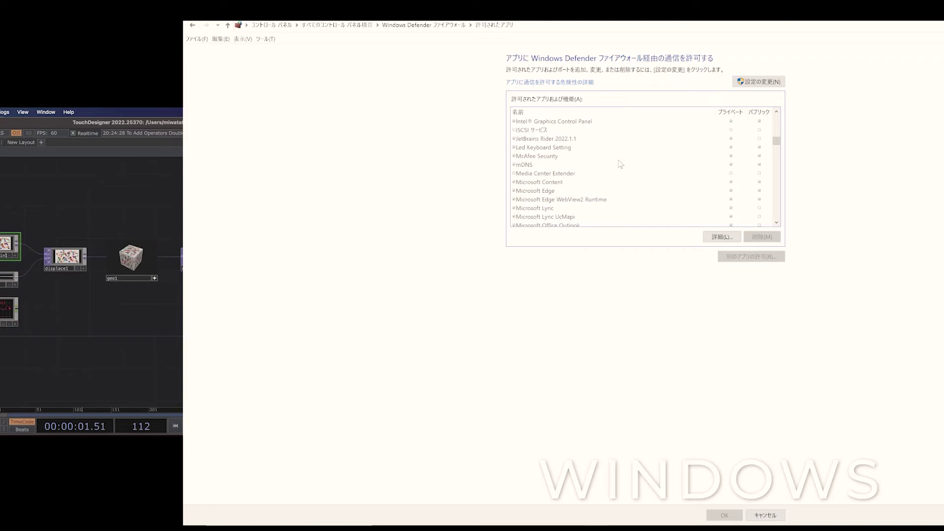
scroll(620, 163, "down", 15)
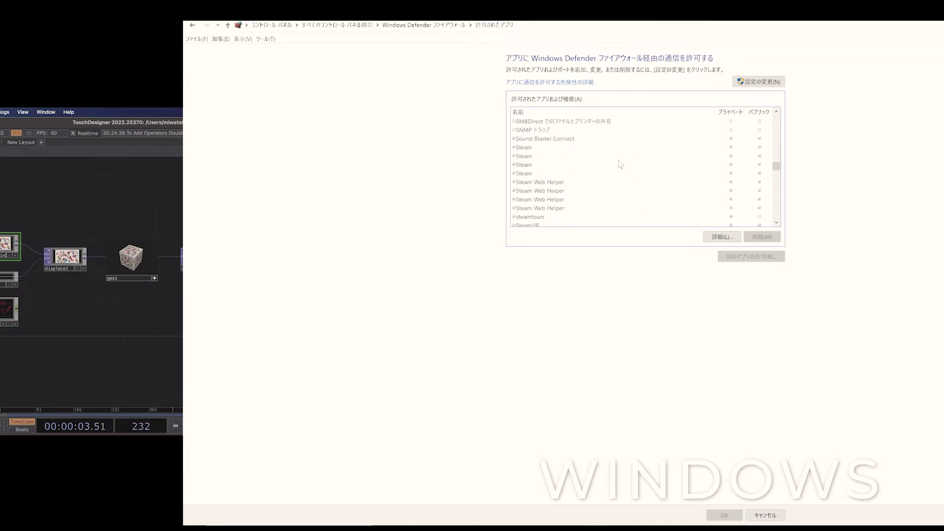
left_click(580, 148)
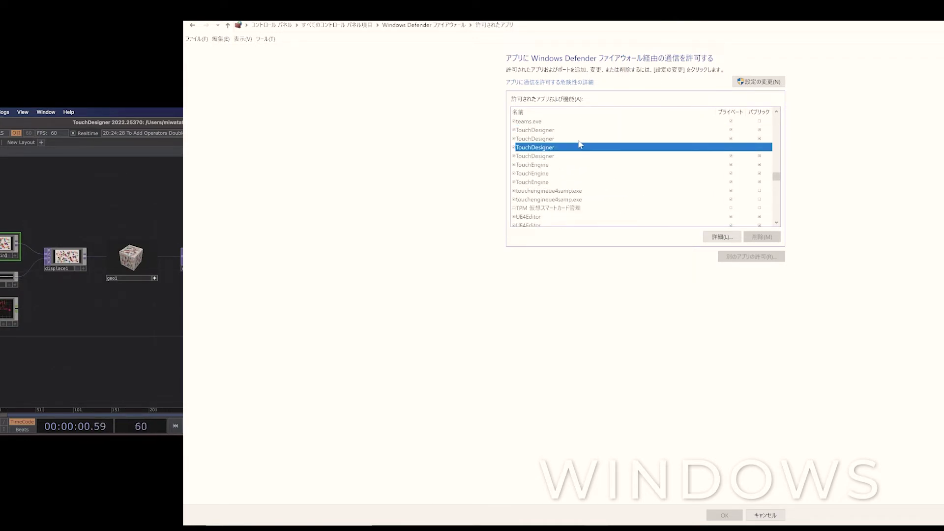
left_click(580, 141)
left_click(581, 154)
double_click(581, 150)
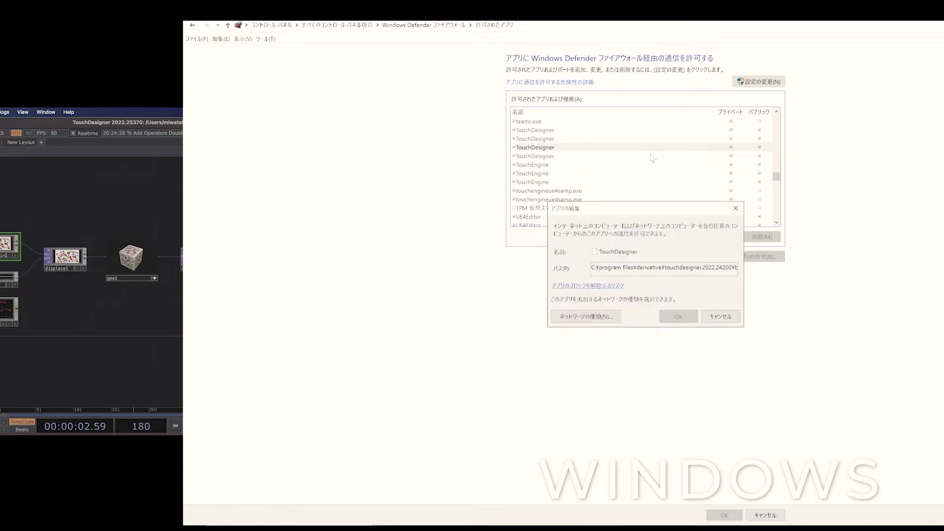
left_click(721, 316)
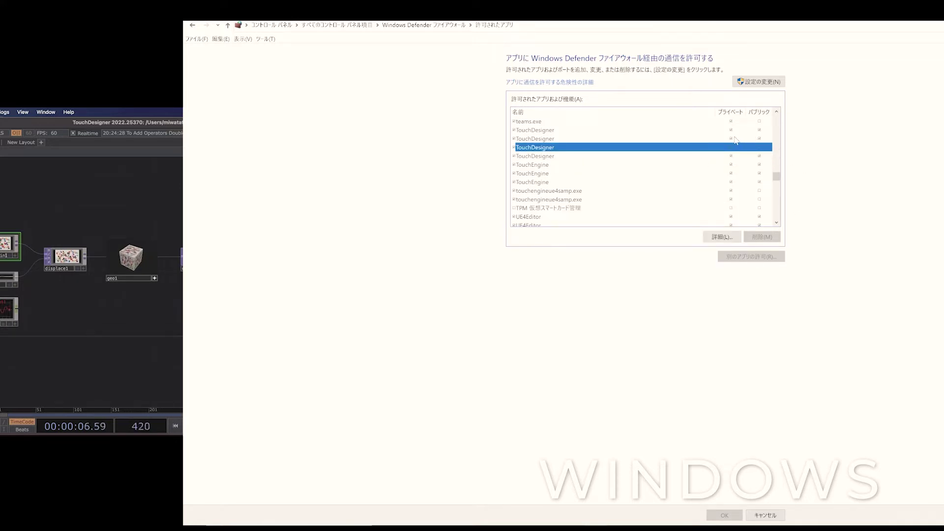
left_click(714, 138)
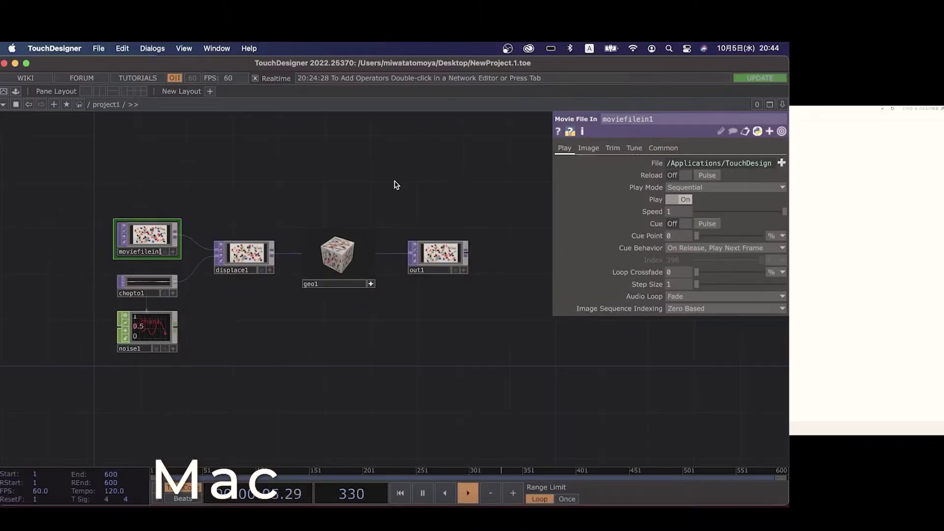
Step: Check the Firewall tab in System Preferences > Security & Privacy to confirm it's off
left_click(11, 47)
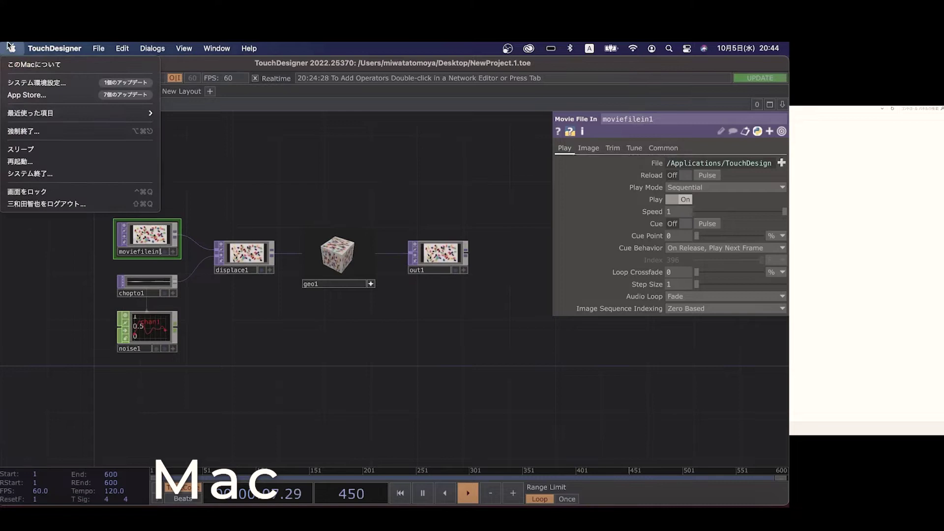
left_click(17, 84)
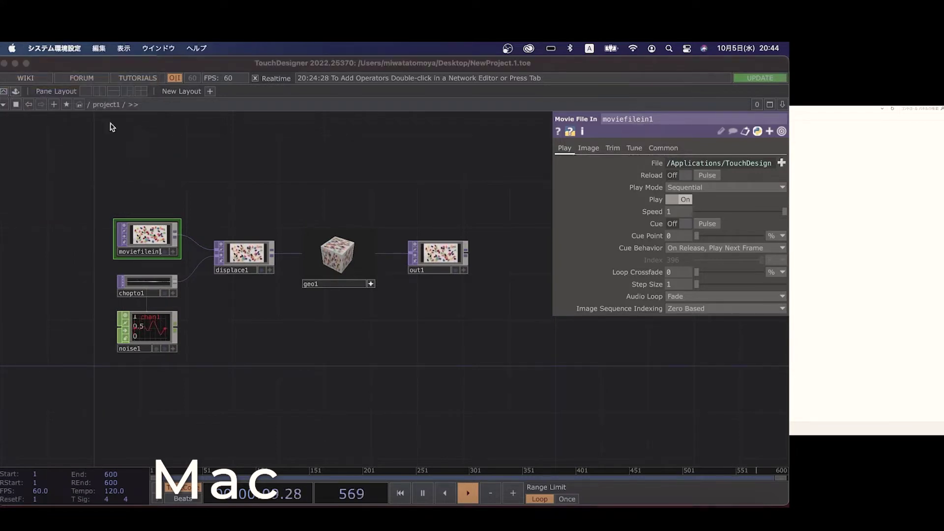
left_click(393, 103)
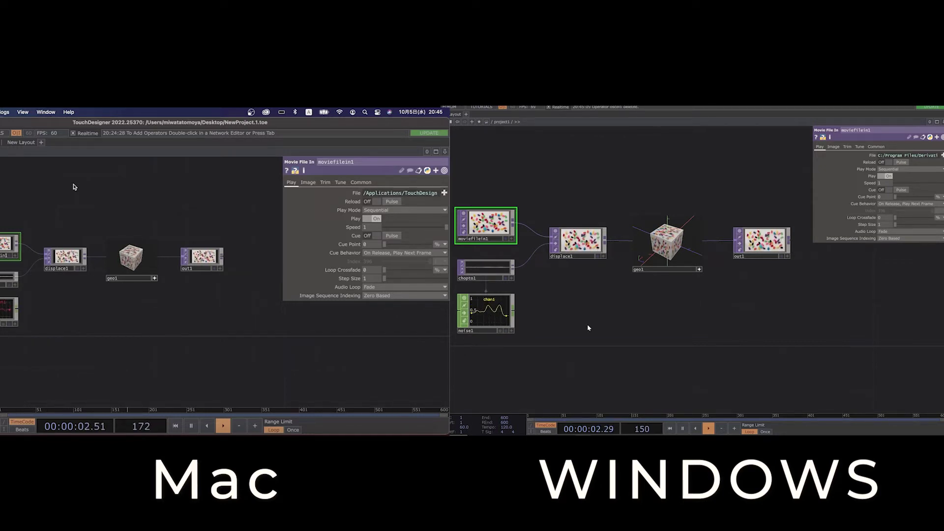
Step: Delete every operator in both the Windows and Mac networks, then open OP Create on Windows
key("Tab")
left_click(605, 334)
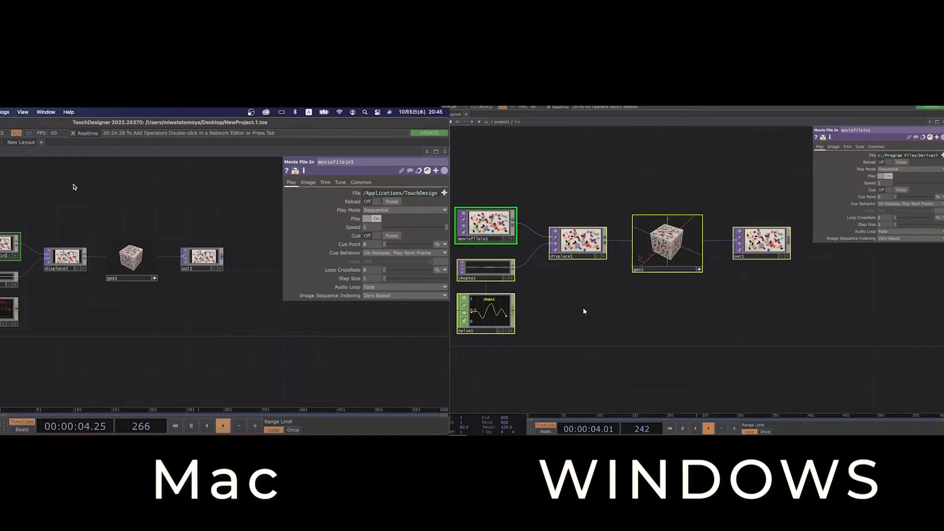
key("ctrl+a")
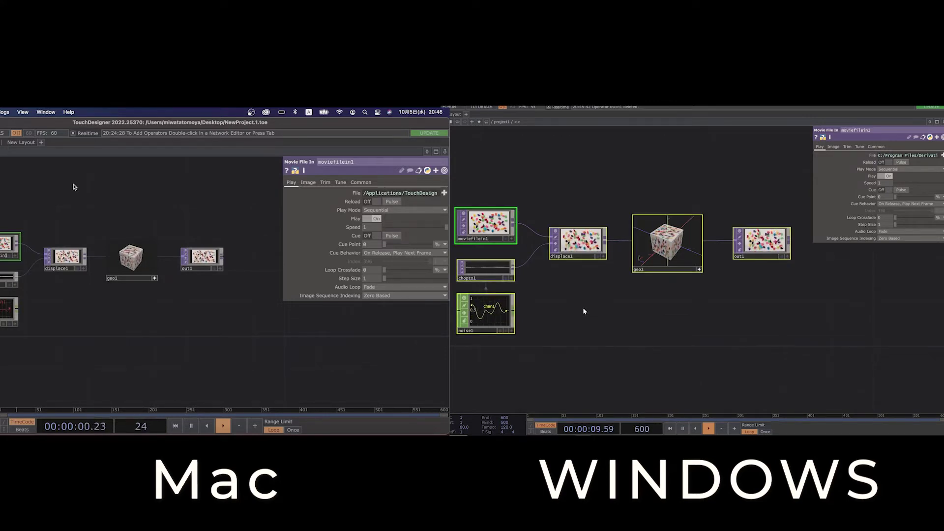
key("Delete")
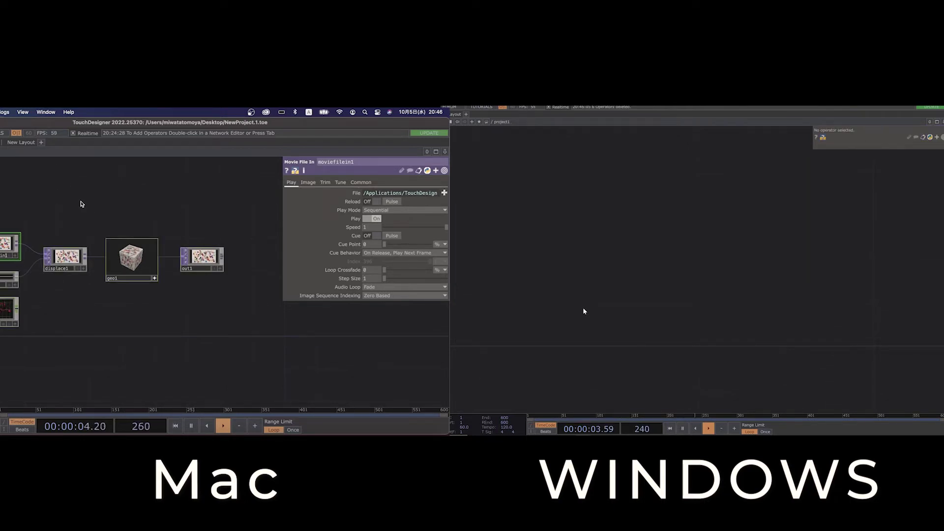
key("Delete")
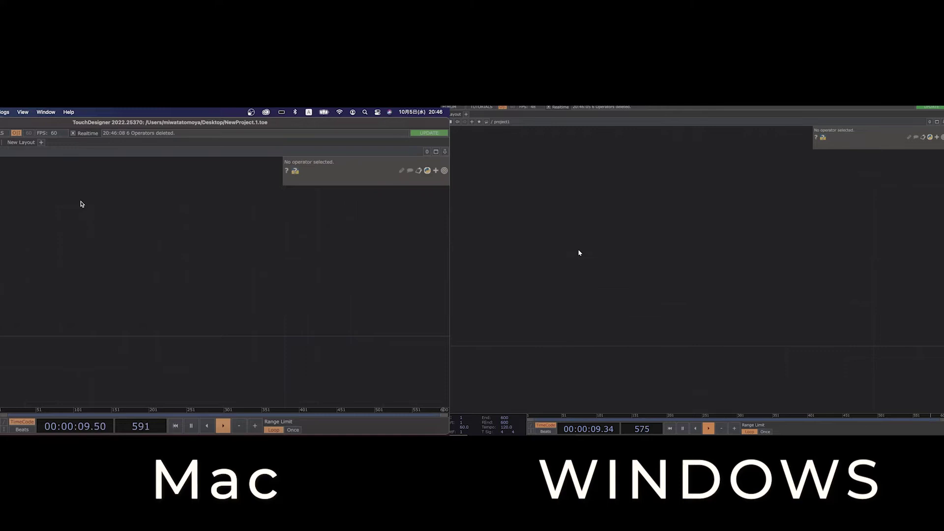
key("Tab")
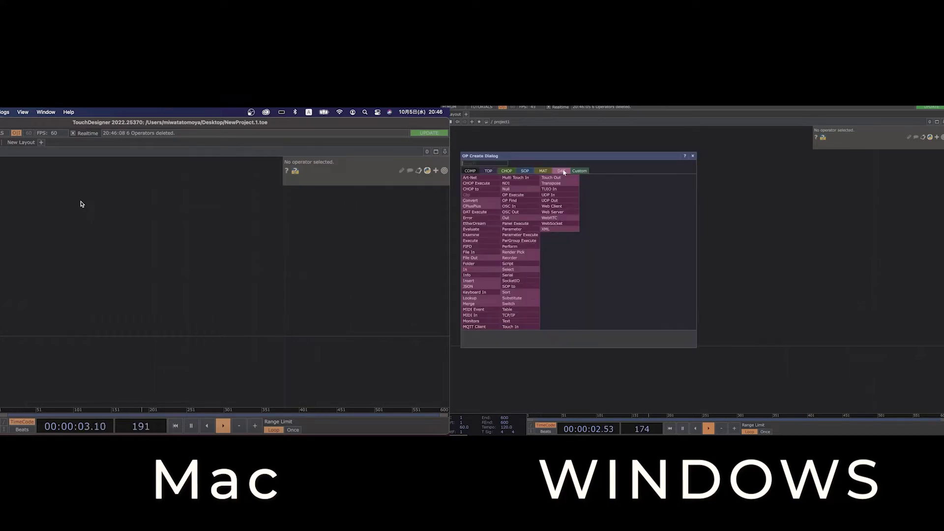
Step: Add an OSC Out DAT, oscout1, to the Windows network
left_click(522, 214)
left_click(621, 259)
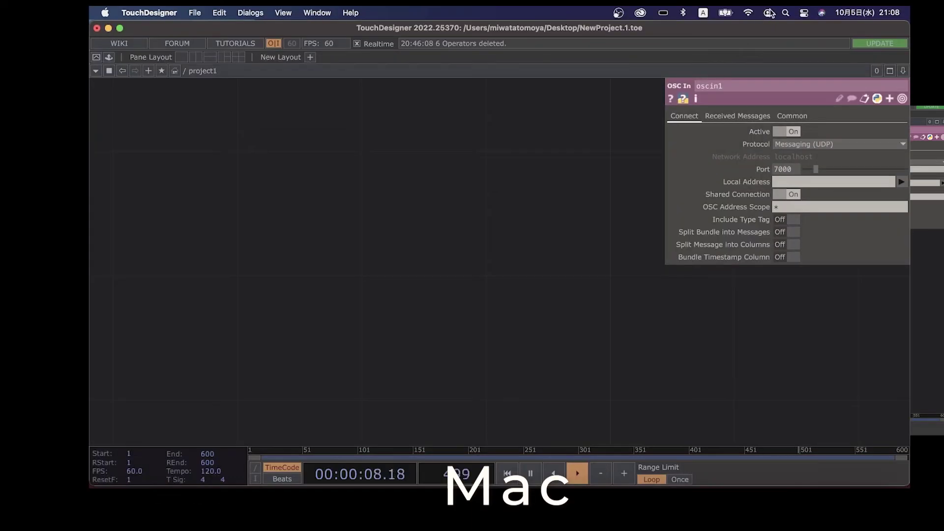
Step: Read the Mac's Wi-Fi IPv4 address, 192.168.2.104, in Network Preferences' Advanced TCP/IP tab
left_click(750, 15)
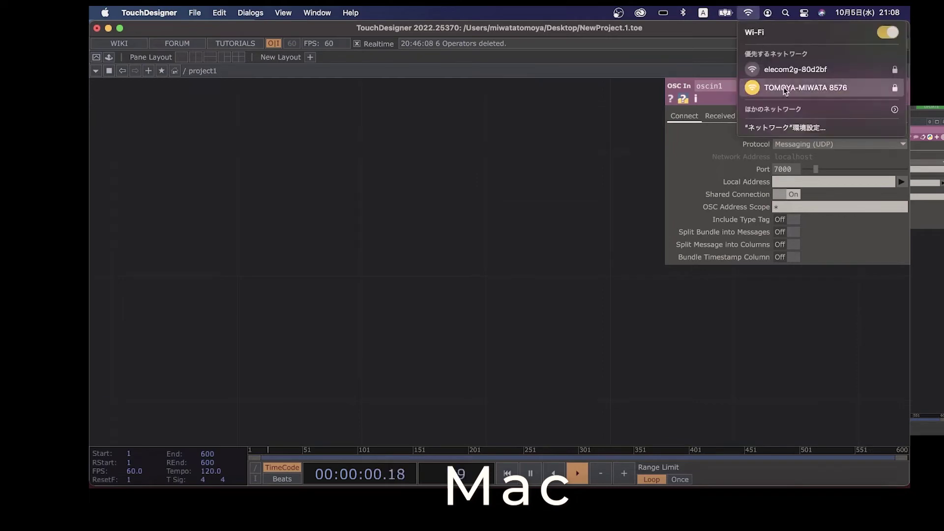
left_click(787, 129)
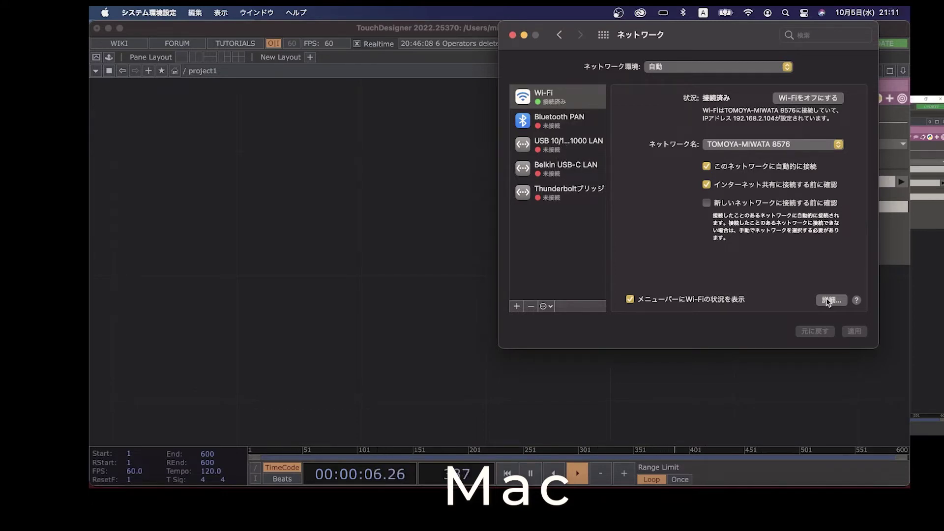
left_click(830, 301)
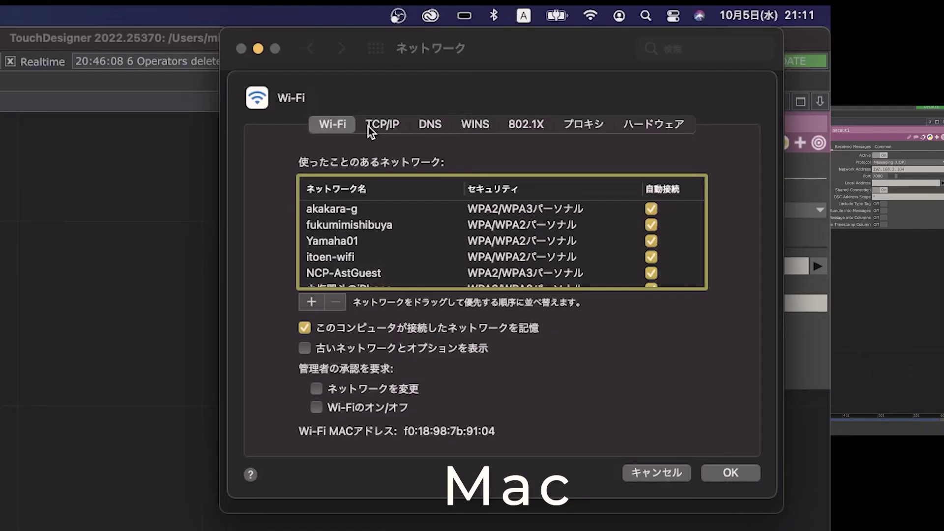
left_click(368, 126)
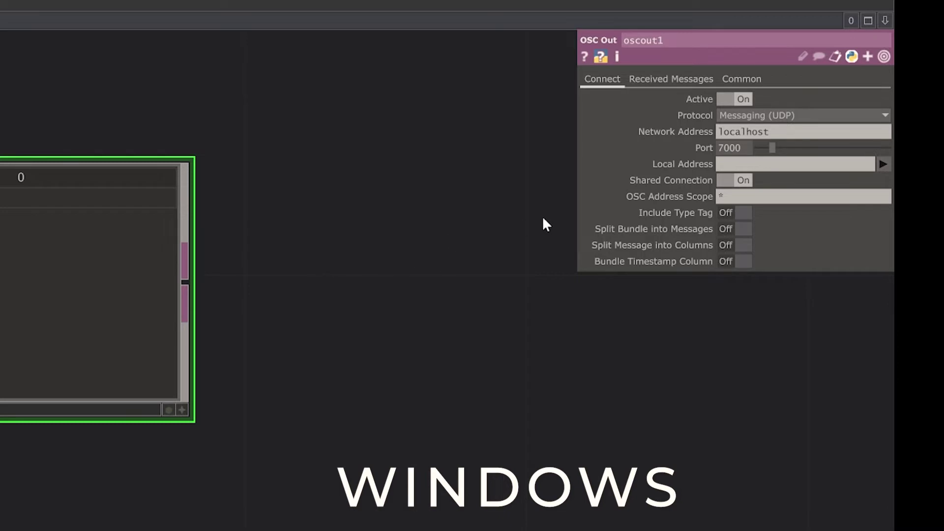
Step: Enter 192.168.2.104 as oscout1's Network Address and close the Mac Network preferences
left_click(750, 133)
type("192.")
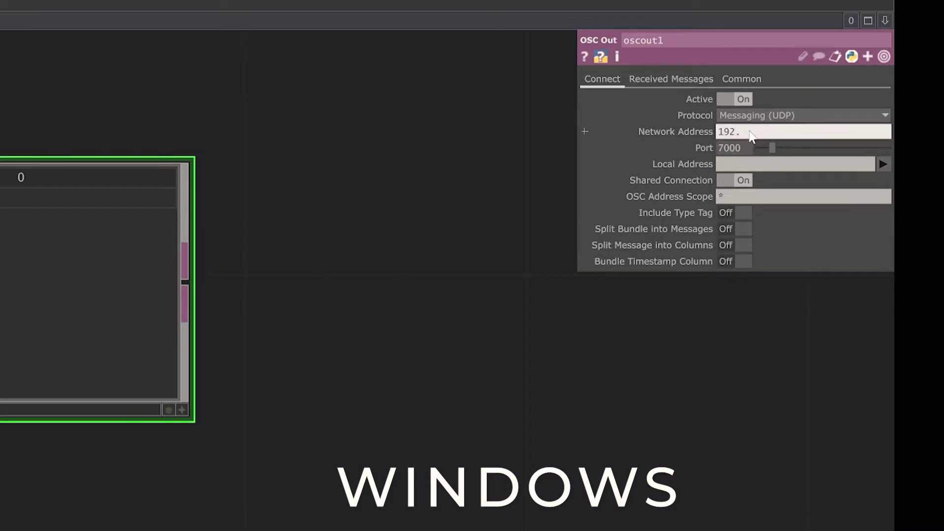
type("1")
type("68.2")
type(".104")
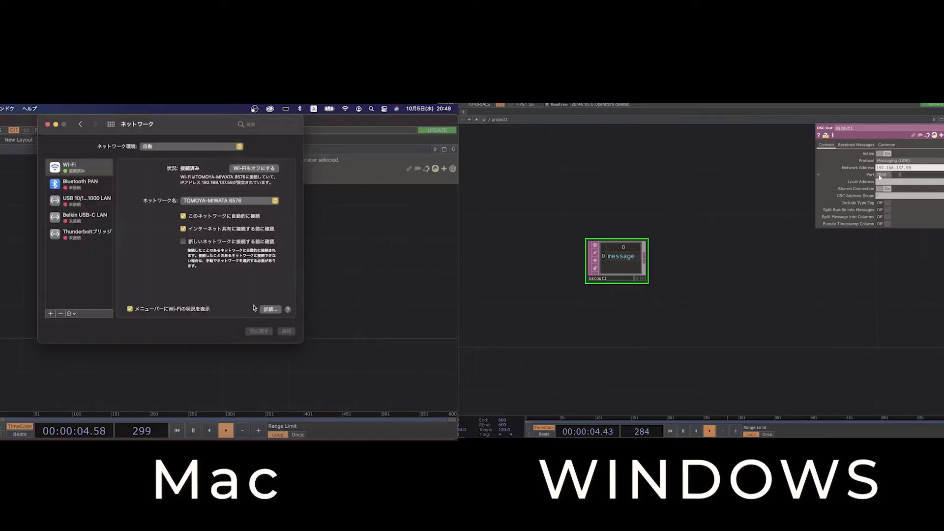
left_click(48, 124)
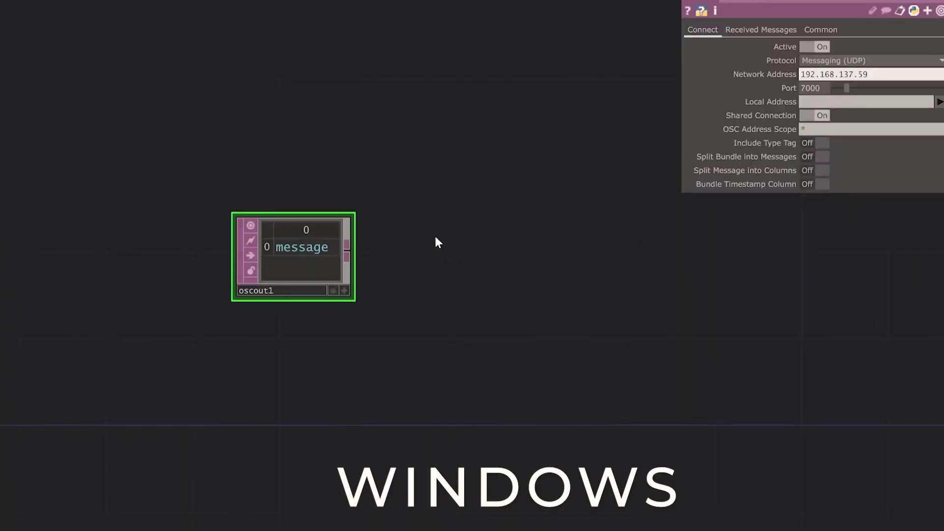
Step: Add a Constant CHOP, constant1, to the left of oscout1
key("Tab")
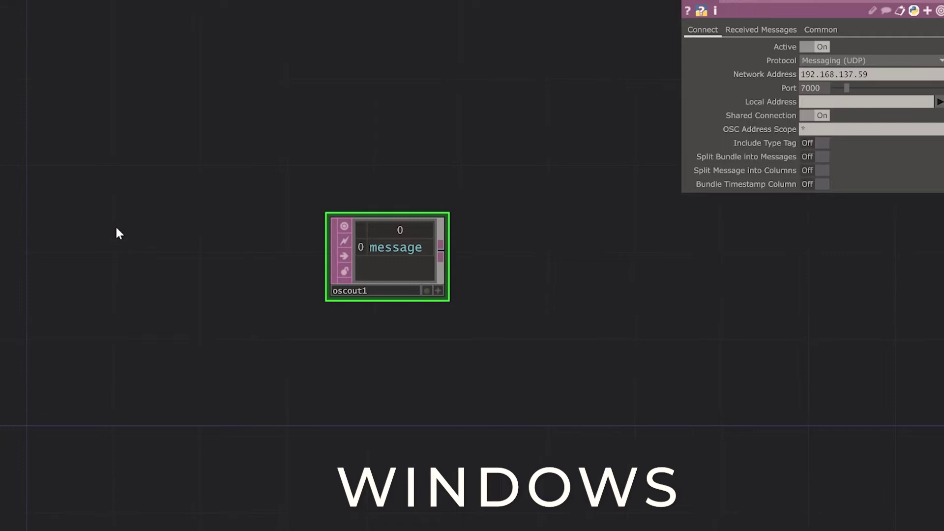
left_click(0, 71)
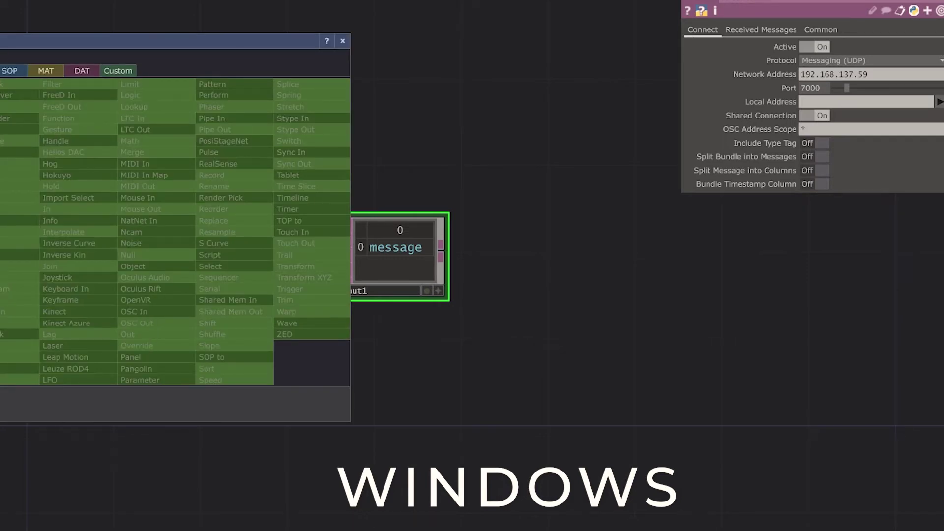
left_click(20, 152)
left_click(192, 257)
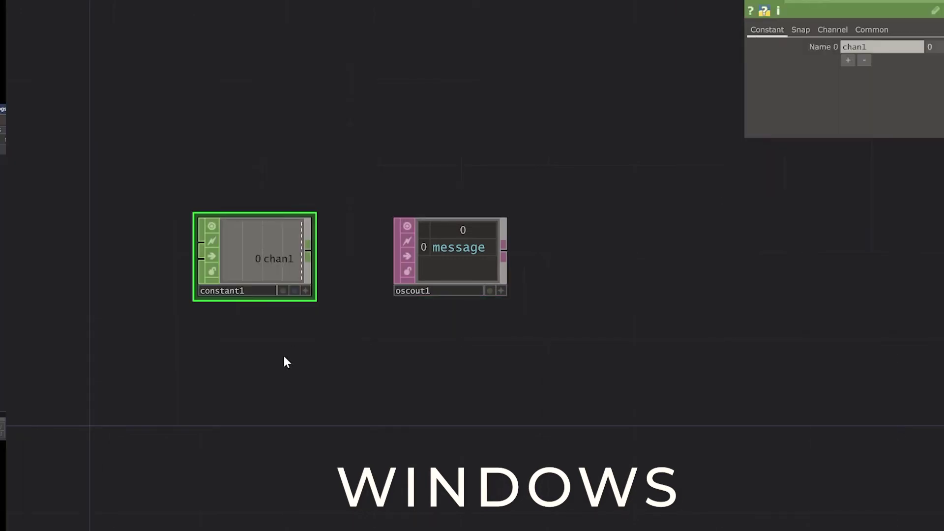
Step: Add a CHOP Execute DAT, chopexec1, wired below constant1
right_click(308, 251)
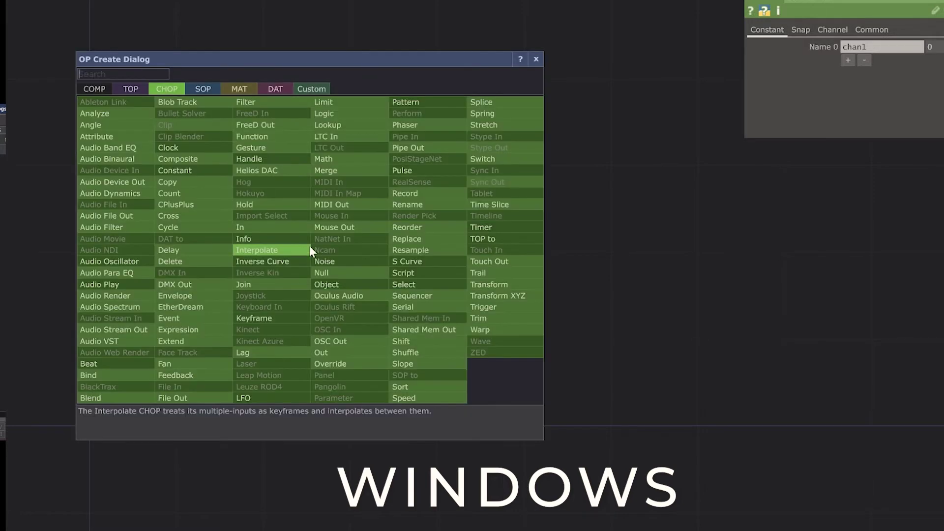
left_click(275, 89)
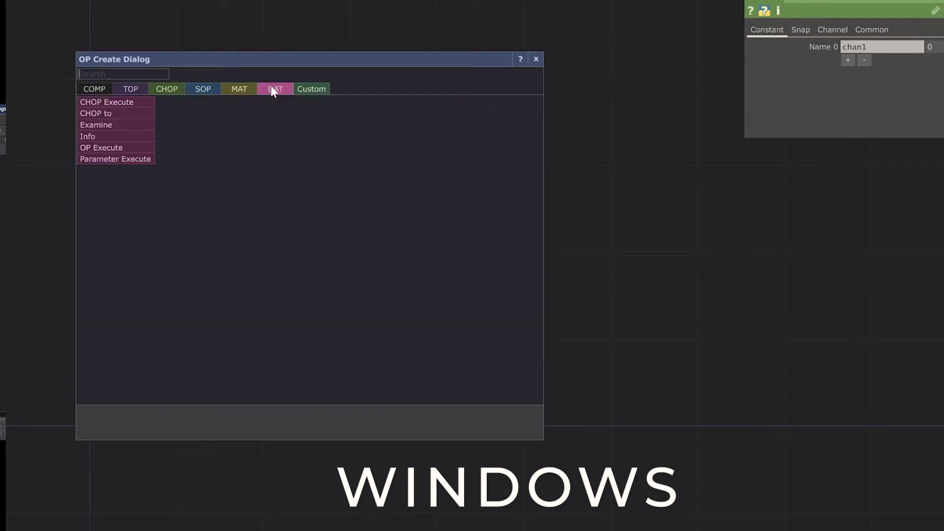
left_click(140, 103)
left_click(271, 377)
scroll(276, 375, "up", 3)
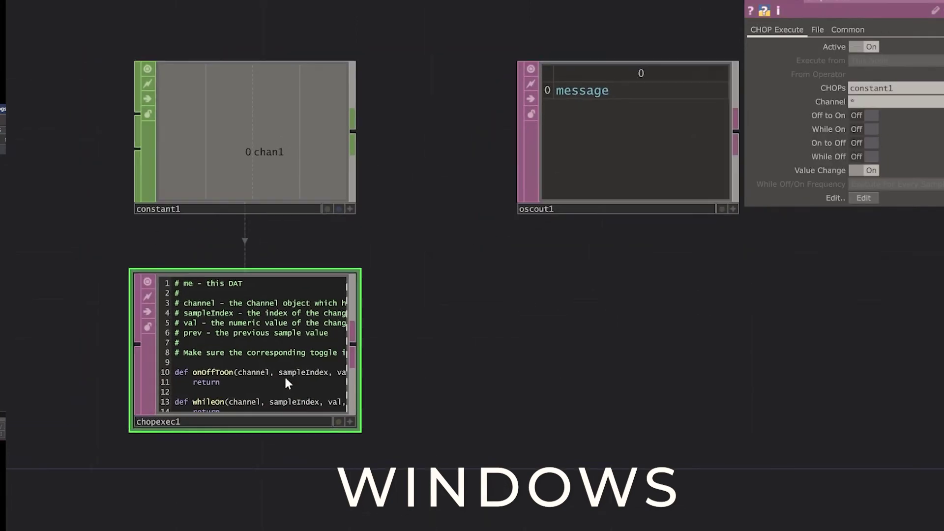
scroll(231, 408, "up", 2)
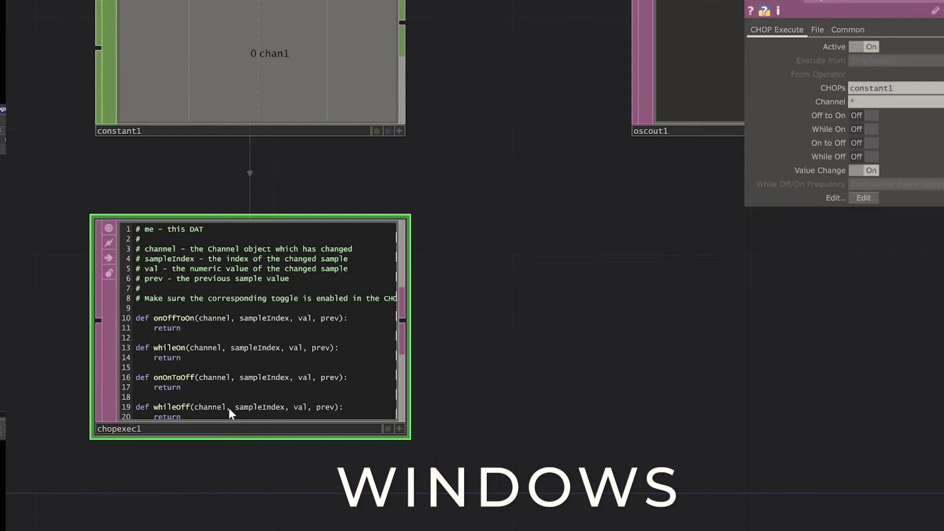
scroll(228, 408, "up", 2)
Step: Add op_osc_out = op('oscout1') inside chopexec1's onValueChange callback
left_click(323, 331)
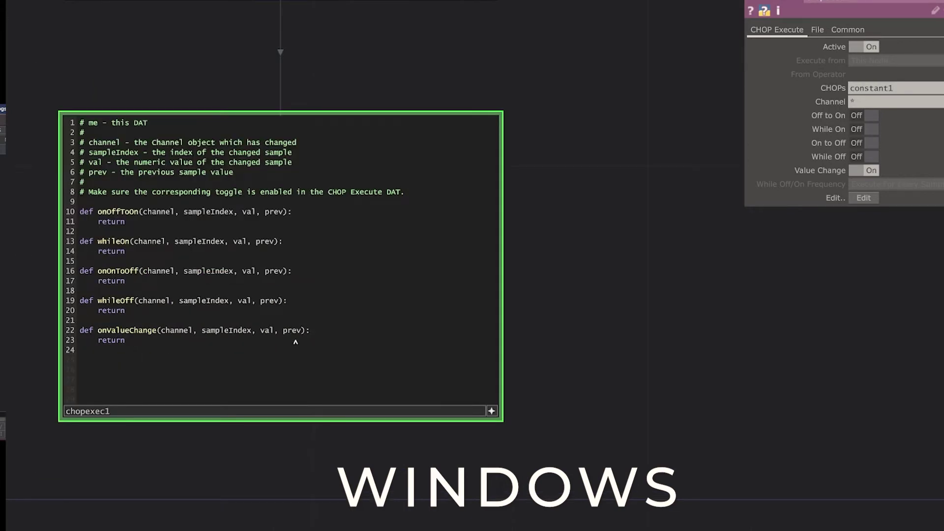
key("Return")
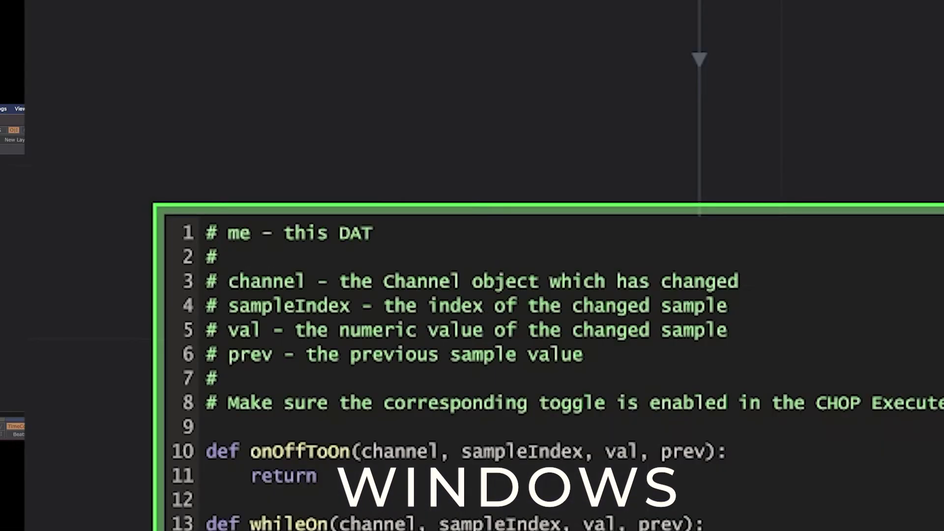
type("op_osc")
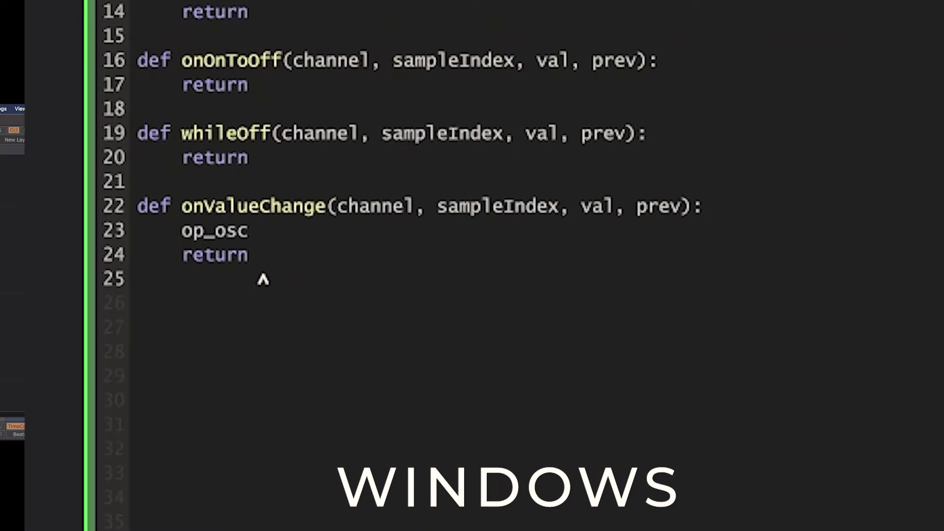
type("_out ")
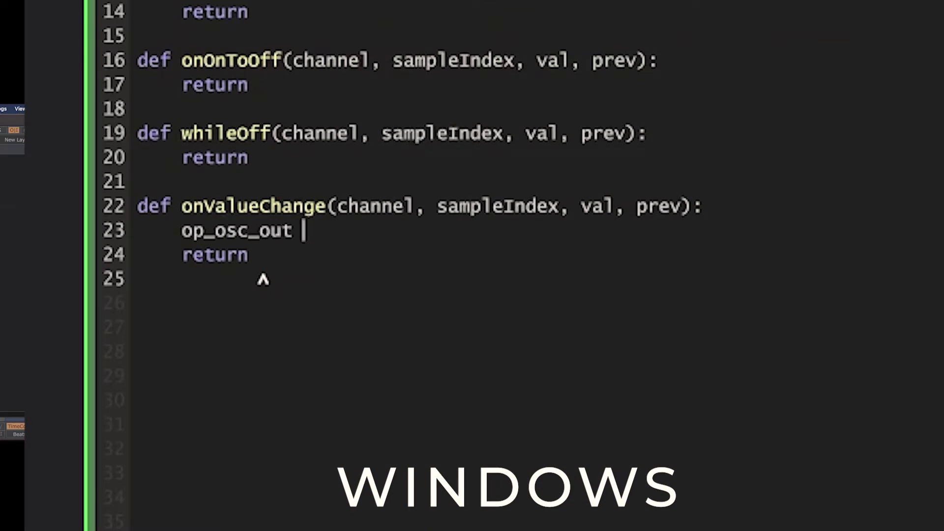
type("= op()")
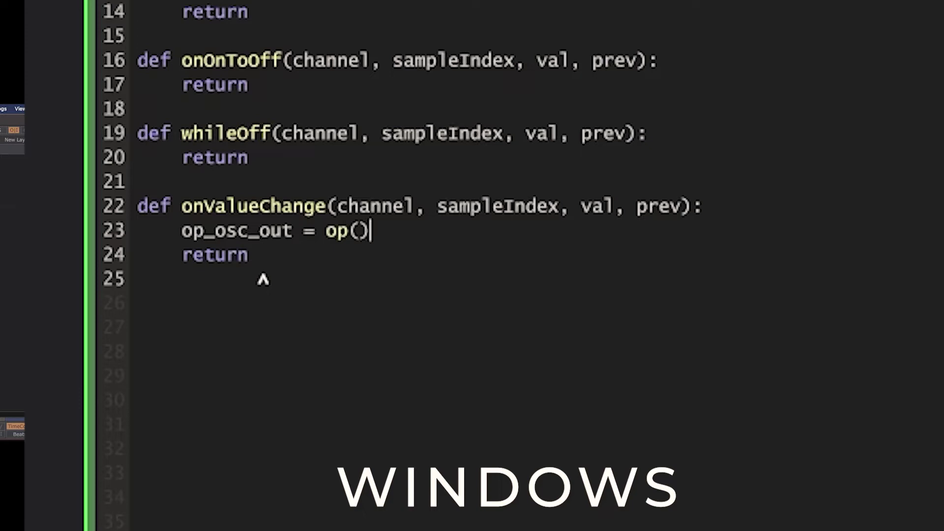
type("'oscout")
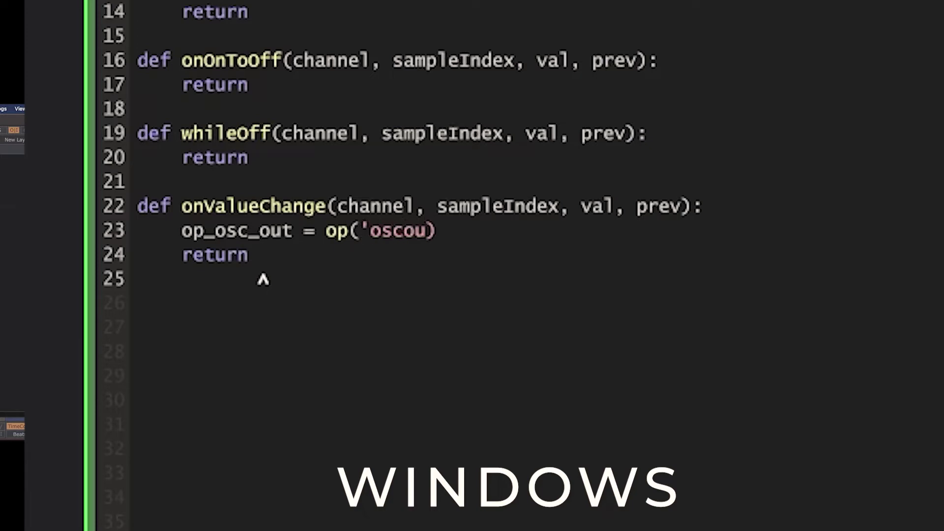
type("1'")
left_click(502, 240)
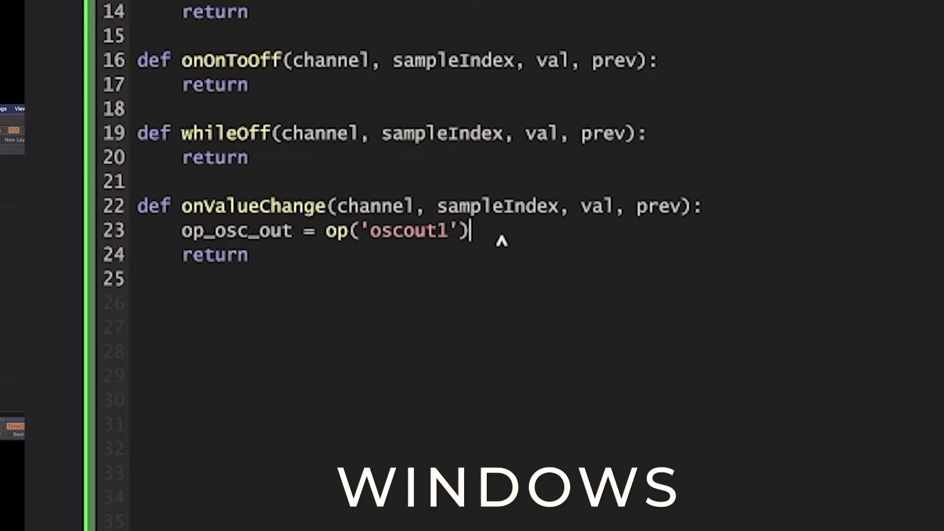
Step: Add the line op_osc_out.sendOSC('/test', [val, channel, prev]) below it
key("Return")
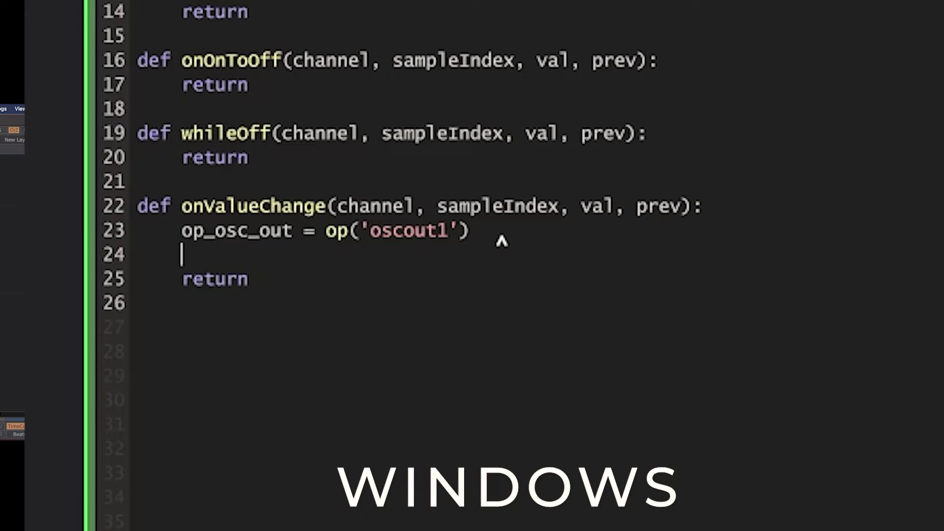
type("op_osc")
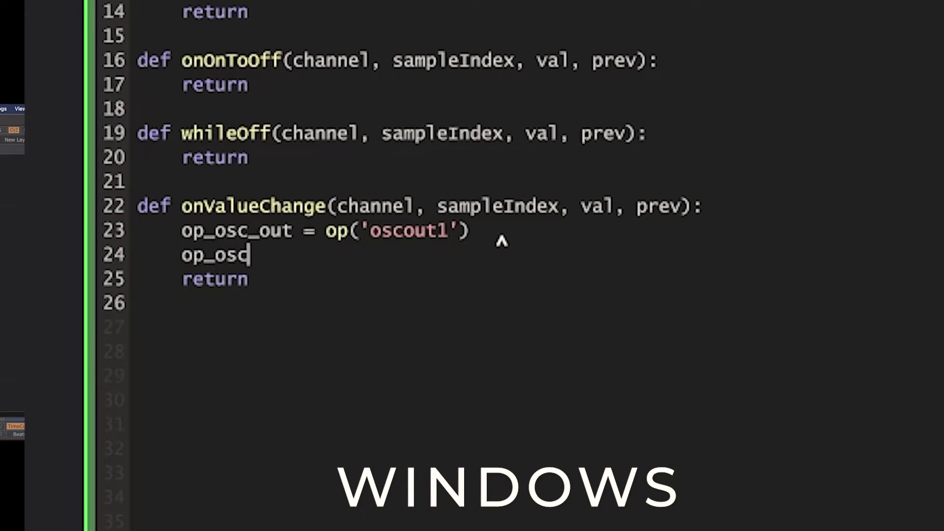
type("_out")
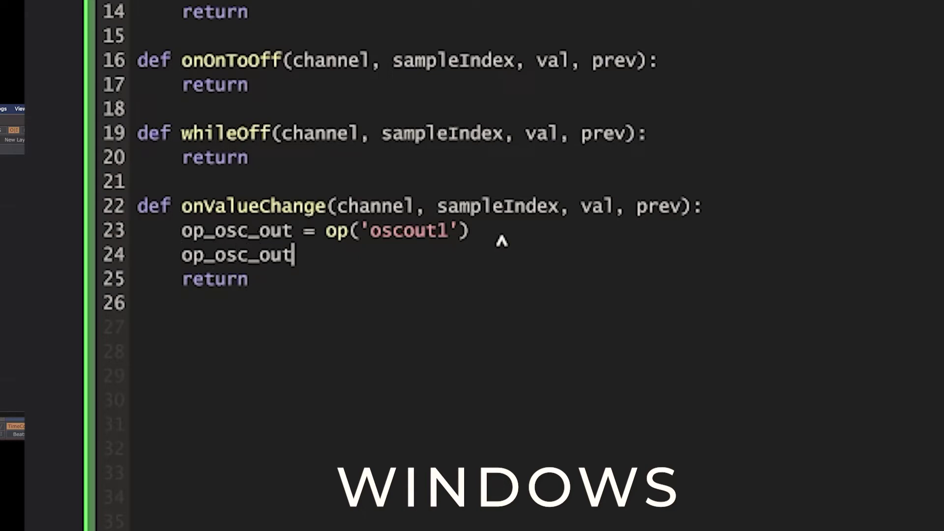
type(".se")
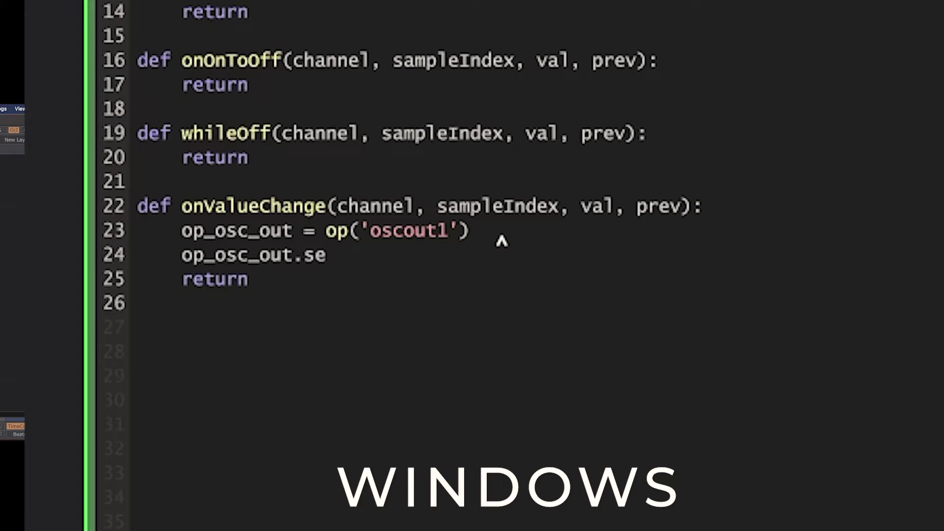
type("ndOS")
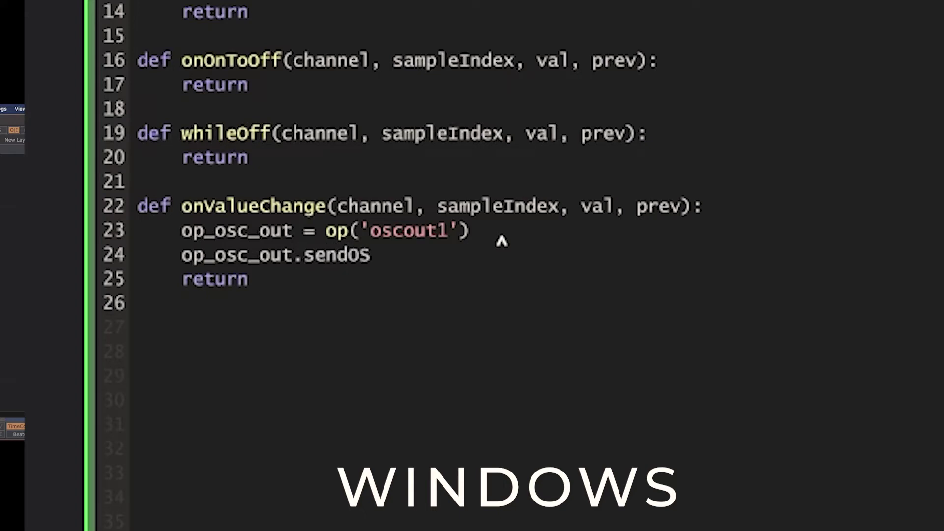
type("C('")
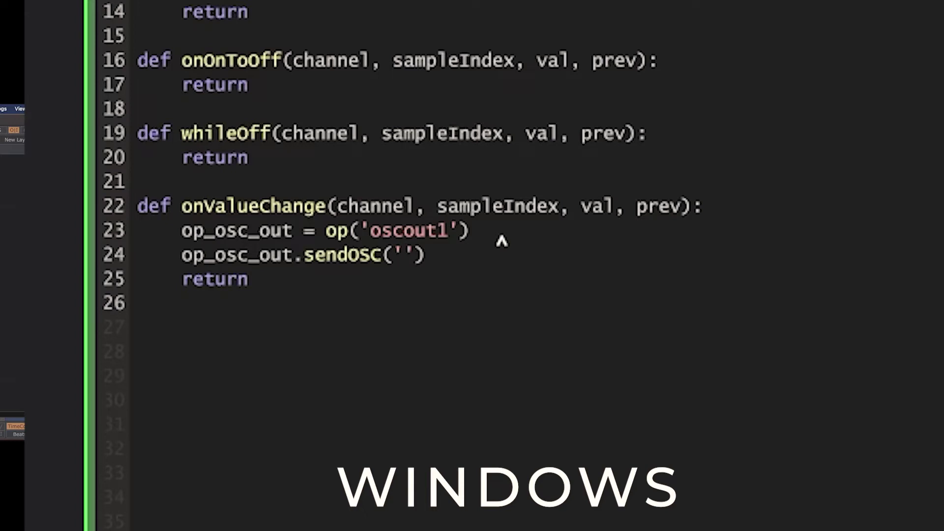
type("/test'")
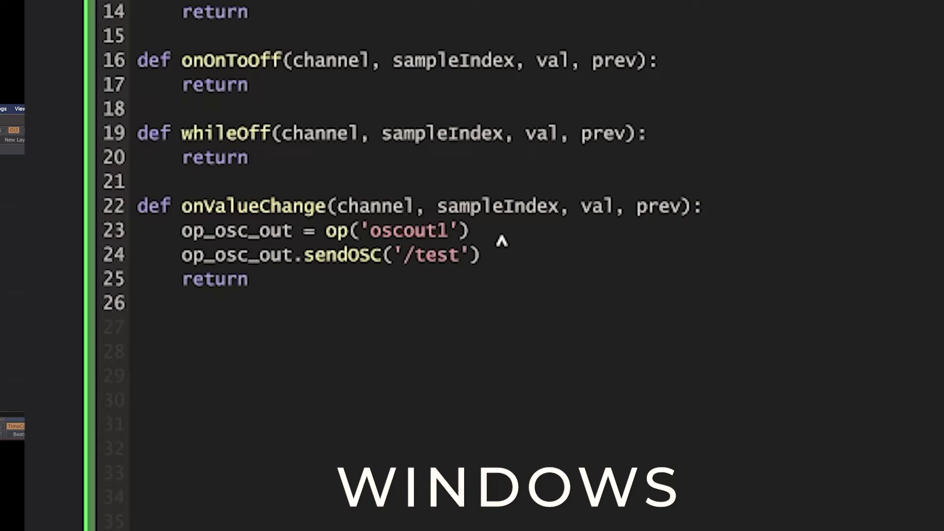
type(", [val")
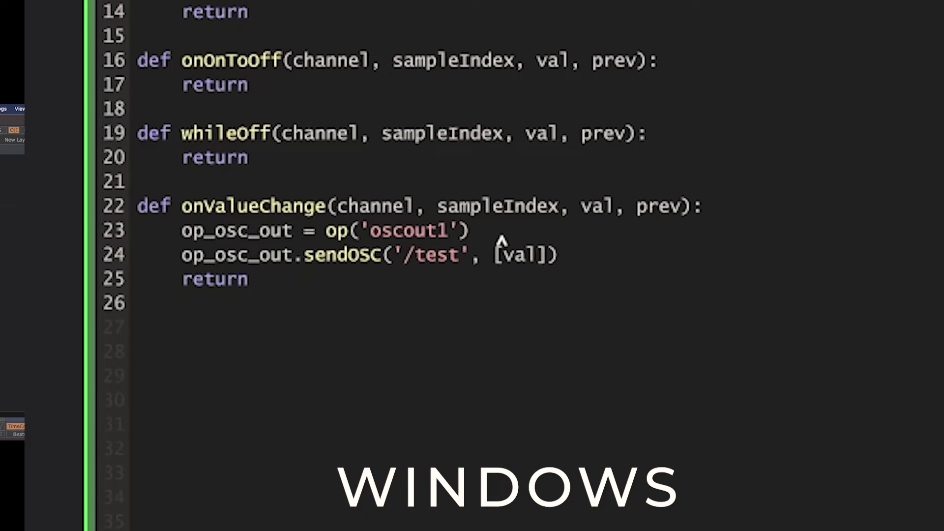
double_click(407, 257)
left_click(415, 259)
left_click(402, 260)
left_click(523, 262)
type(", ")
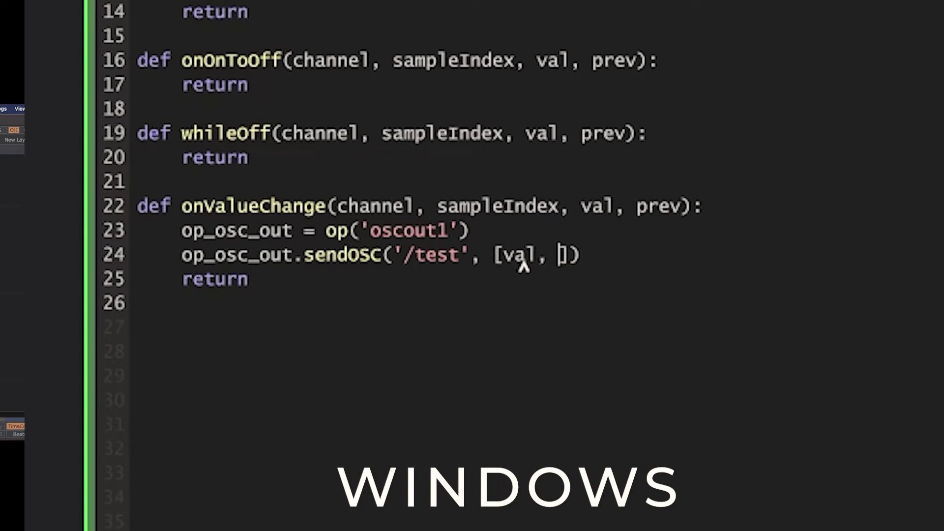
type("channel")
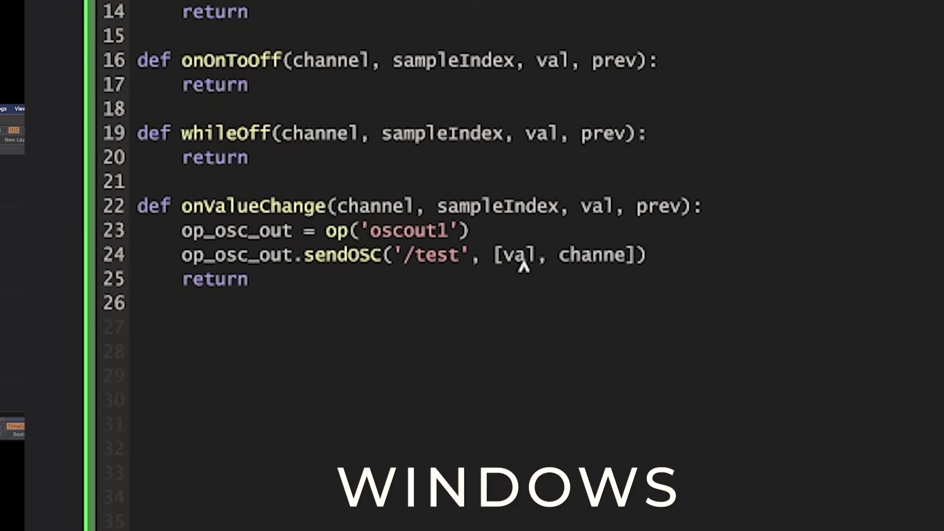
type(", pre")
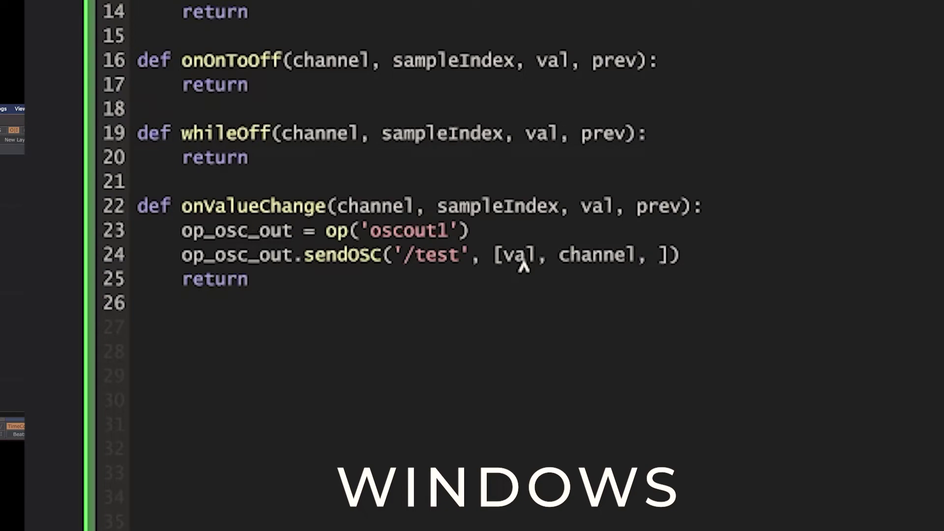
type("v")
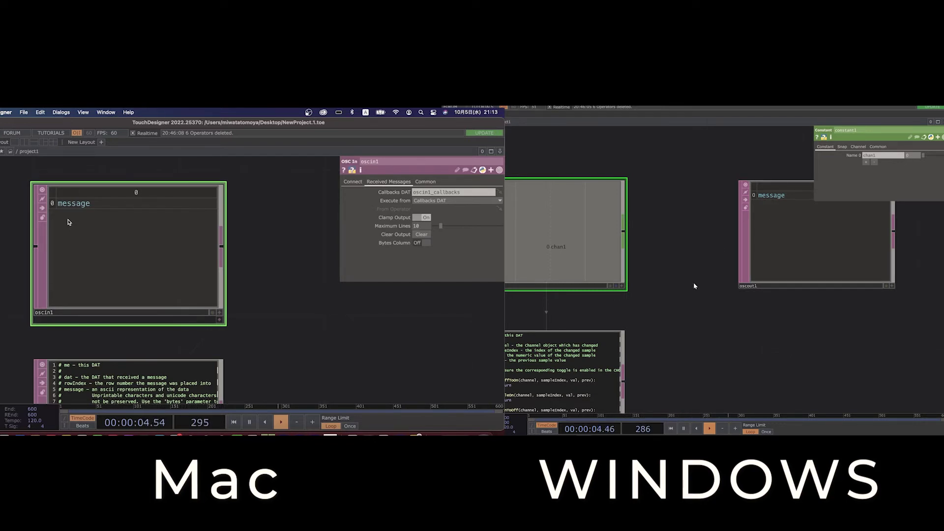
mouse_move(867, 424)
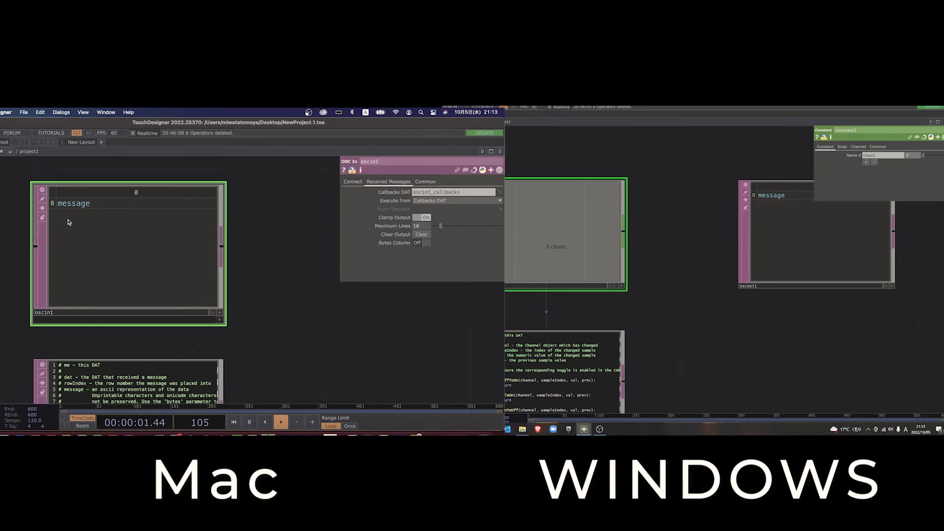
Step: Launch Command Prompt and run ipconfig to list this PC's network adapter addresses
key("super+s")
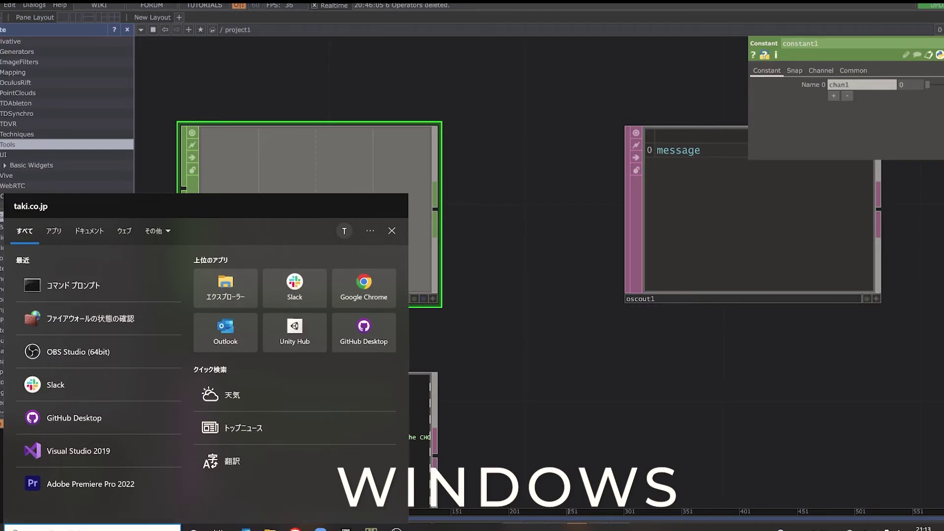
type("cmd")
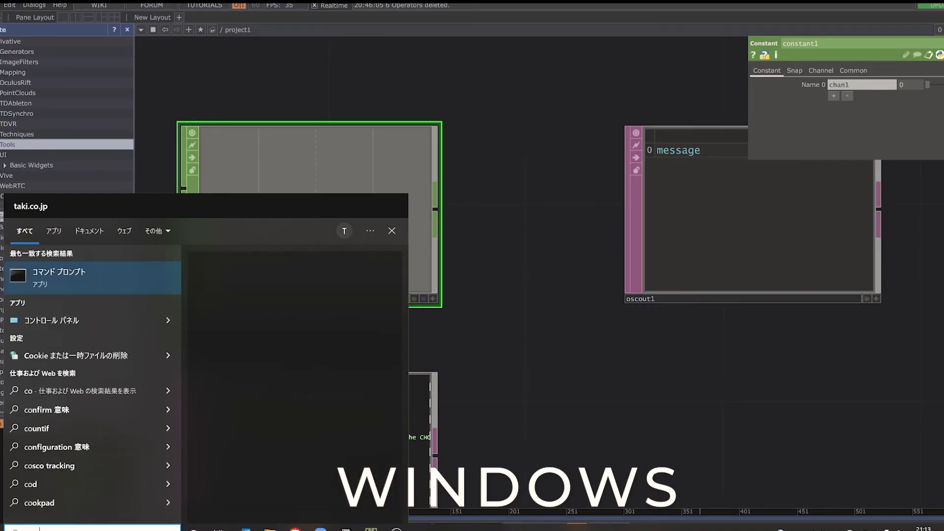
key("Return")
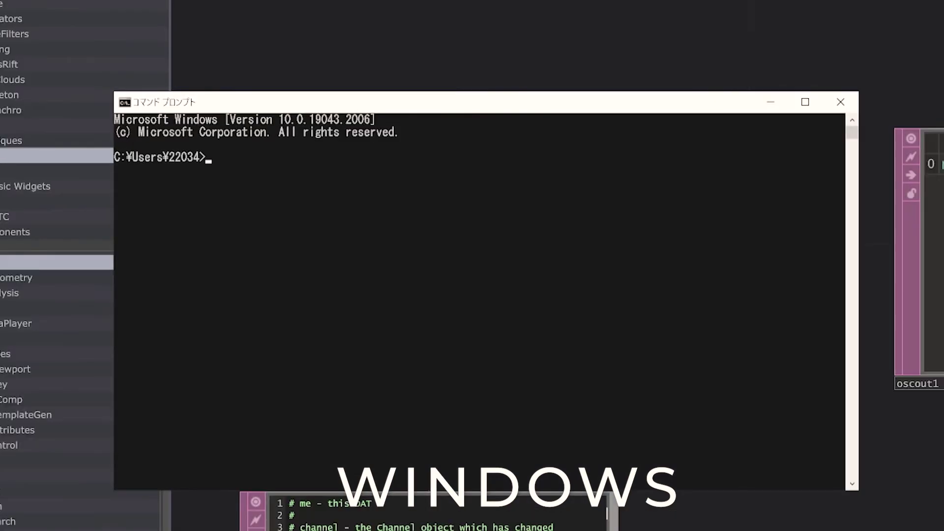
type("ipconfig")
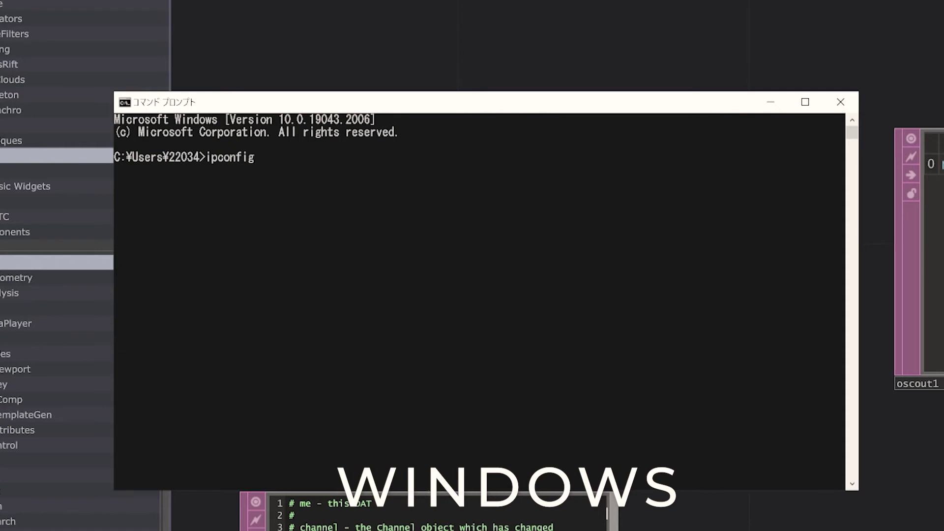
key("Return")
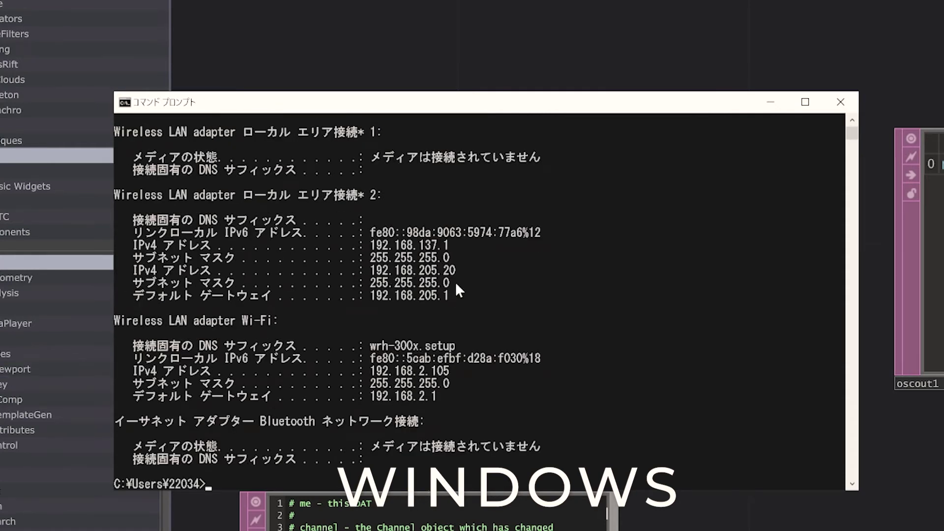
Step: Find the hotspot adapter in the ipconfig output and highlight its IPv4 address 192.168.137.1
scroll(467, 297, "up", 1)
scroll(467, 298, "down", 1)
left_click(366, 232)
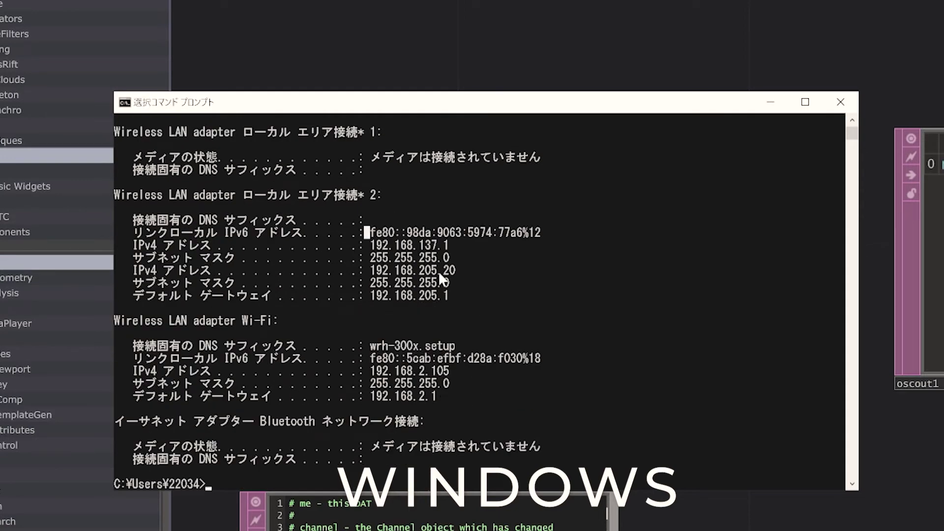
scroll(444, 275, "up", 1)
scroll(444, 275, "up", 5)
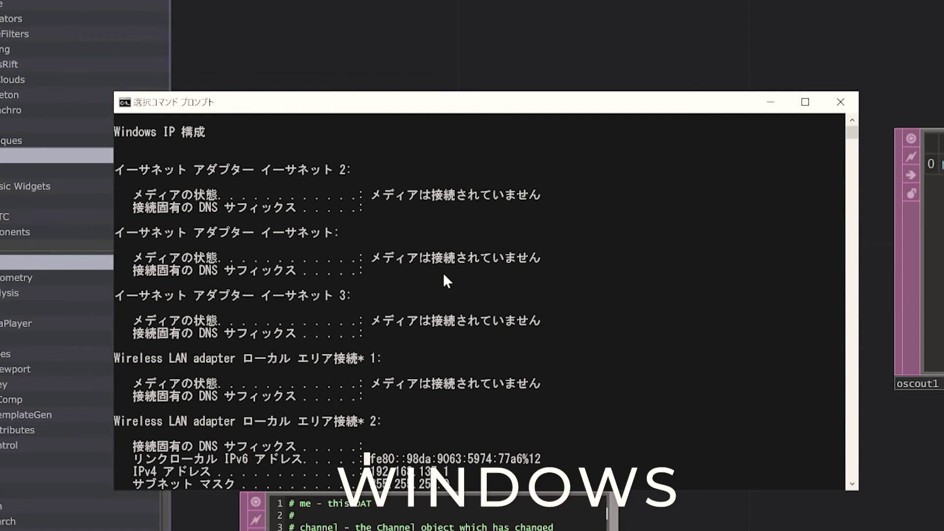
scroll(445, 276, "down", 7)
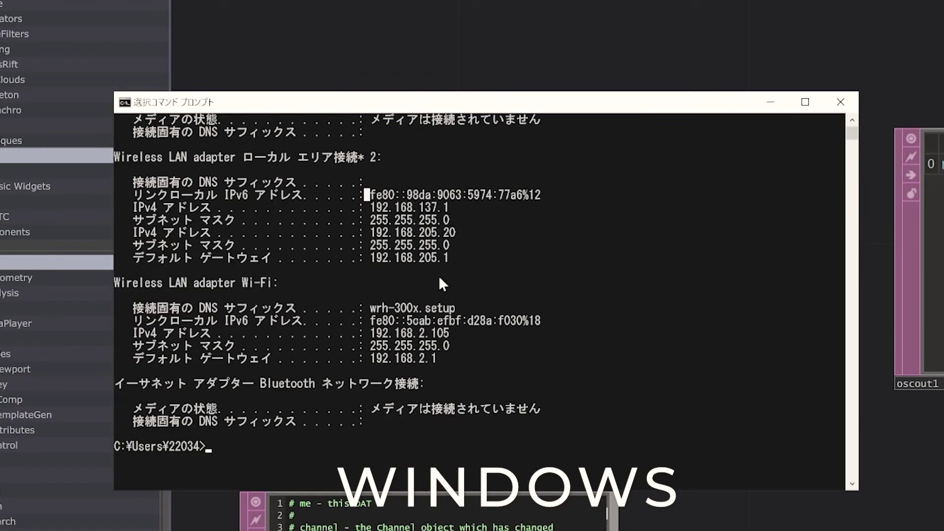
scroll(353, 256, "up", 1)
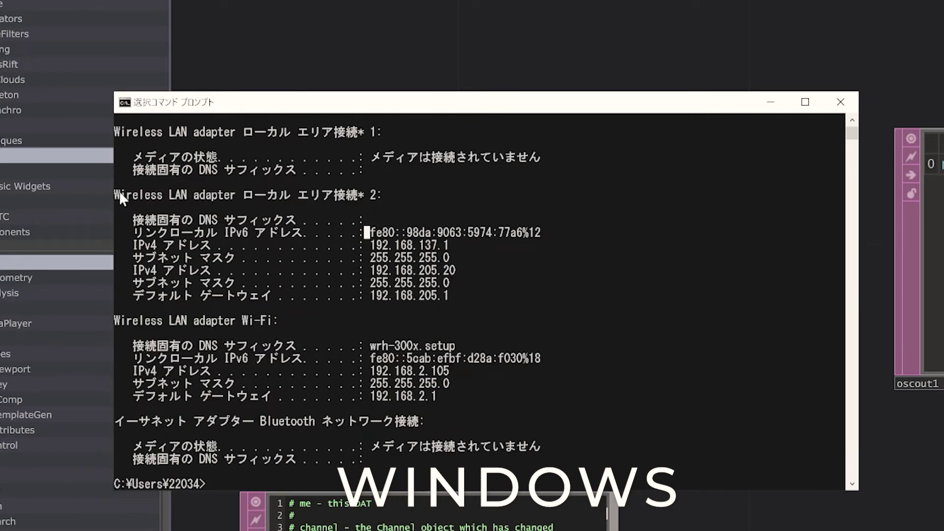
left_click_drag(117, 191, 351, 199)
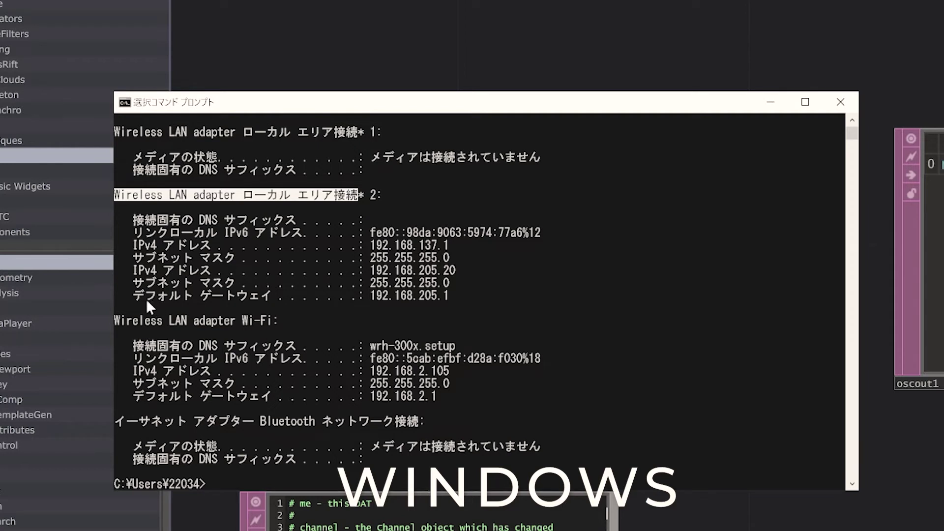
left_click_drag(118, 317, 269, 323)
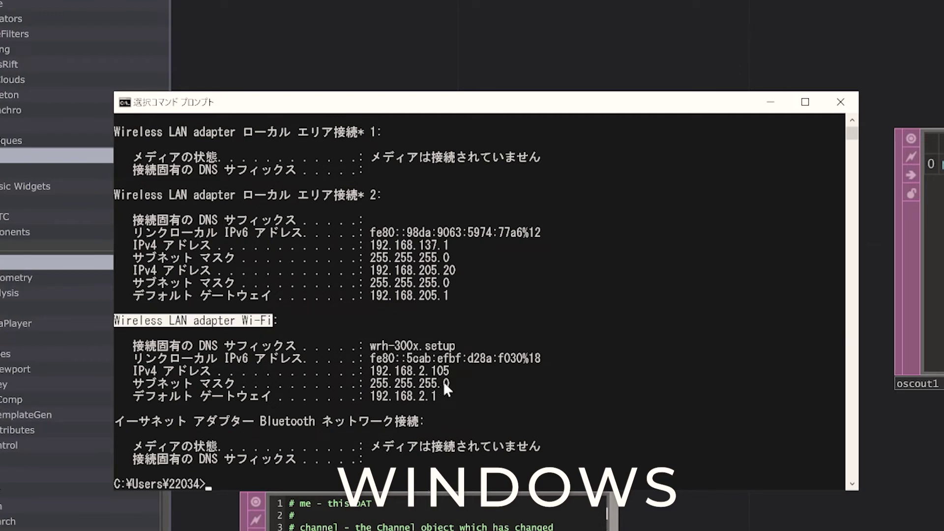
scroll(442, 276, "up", 1)
double_click(445, 284)
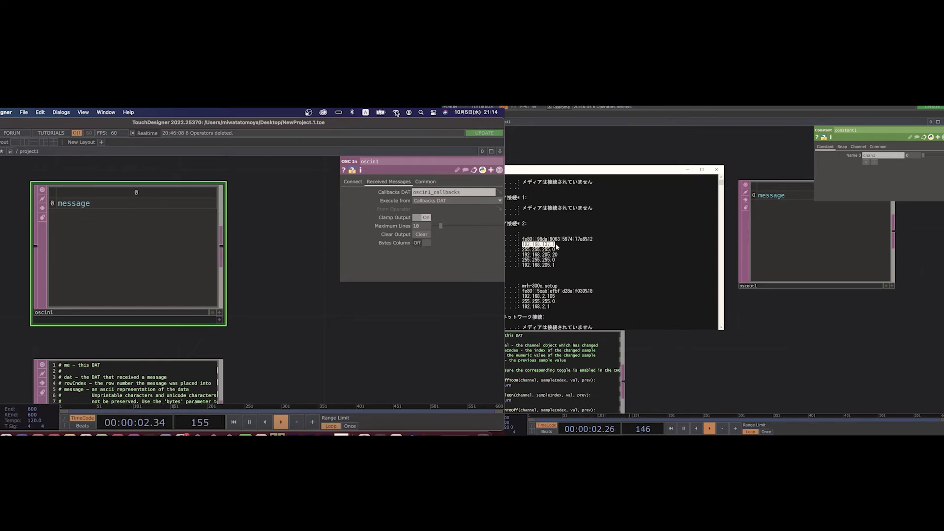
Step: Open the Mac's Wi-Fi network preferences and highlight its current IP address
left_click(396, 113)
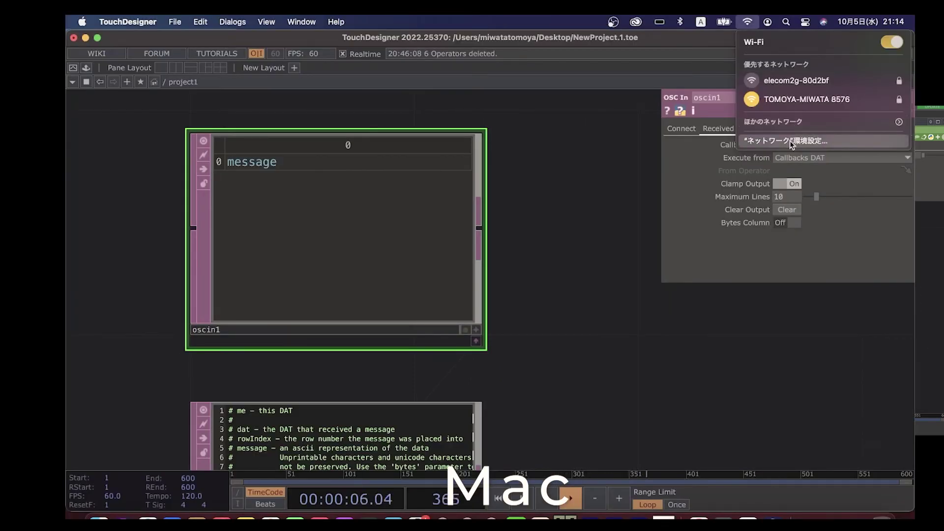
left_click(792, 142)
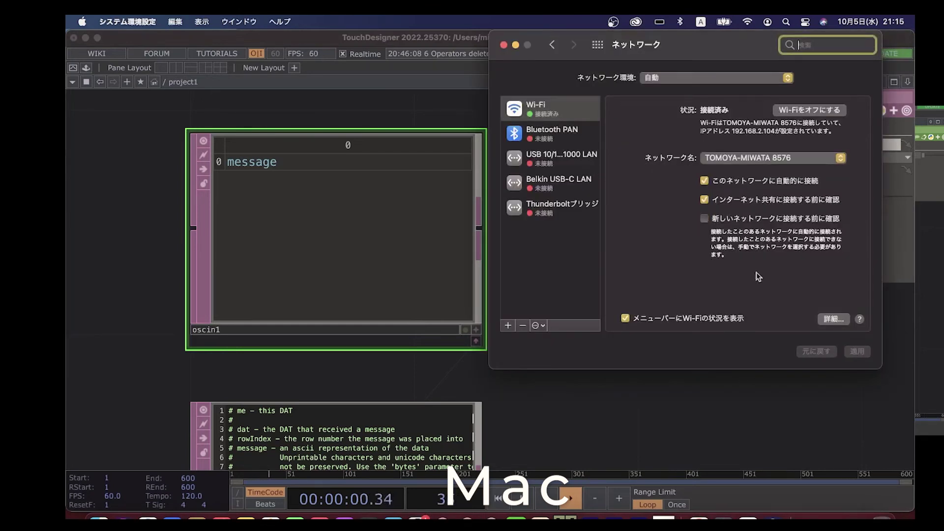
left_click(732, 132)
left_click_drag(731, 131, 770, 132)
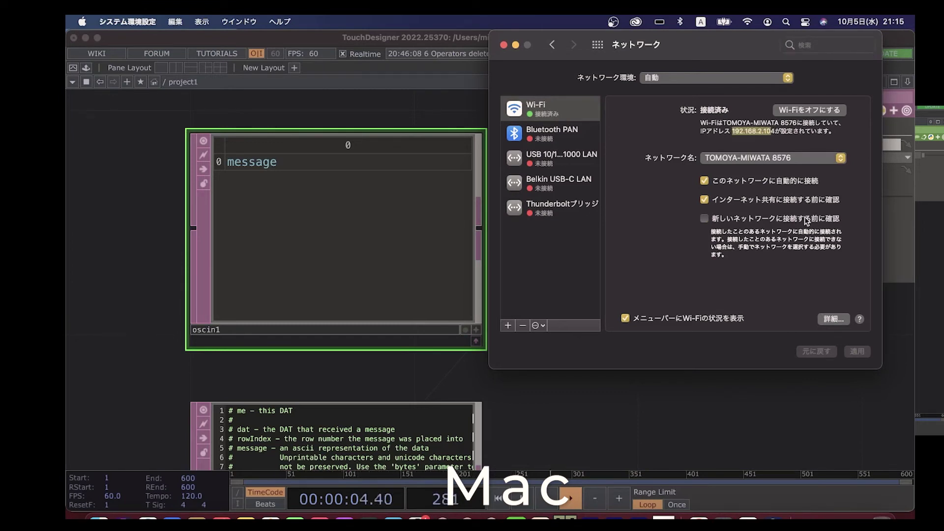
Step: Change the Wi-Fi IPv4 address to 192.168.137.2 under Advanced TCP/IP and apply it
left_click(832, 320)
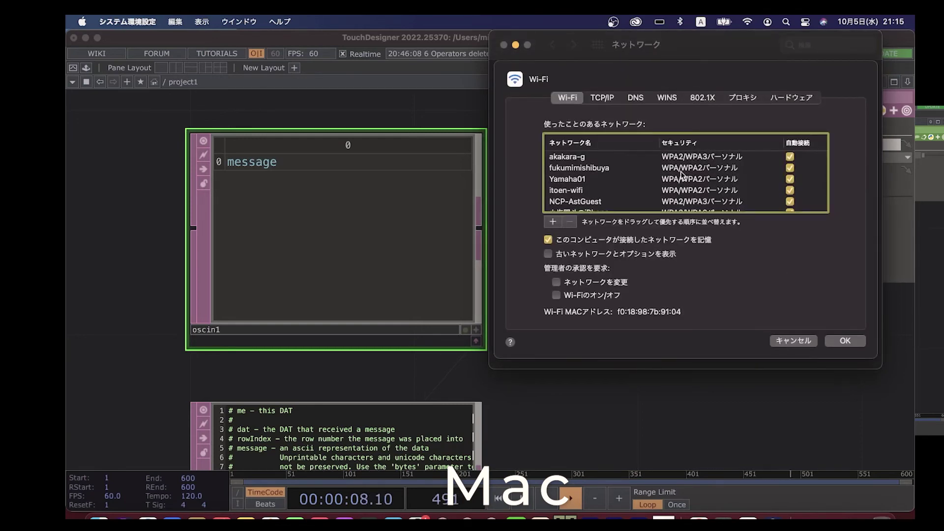
left_click(610, 99)
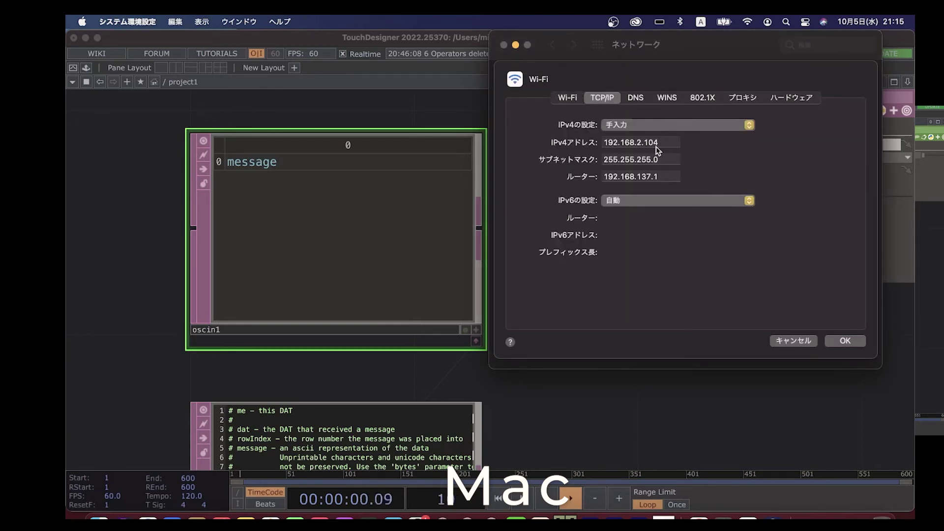
double_click(640, 143)
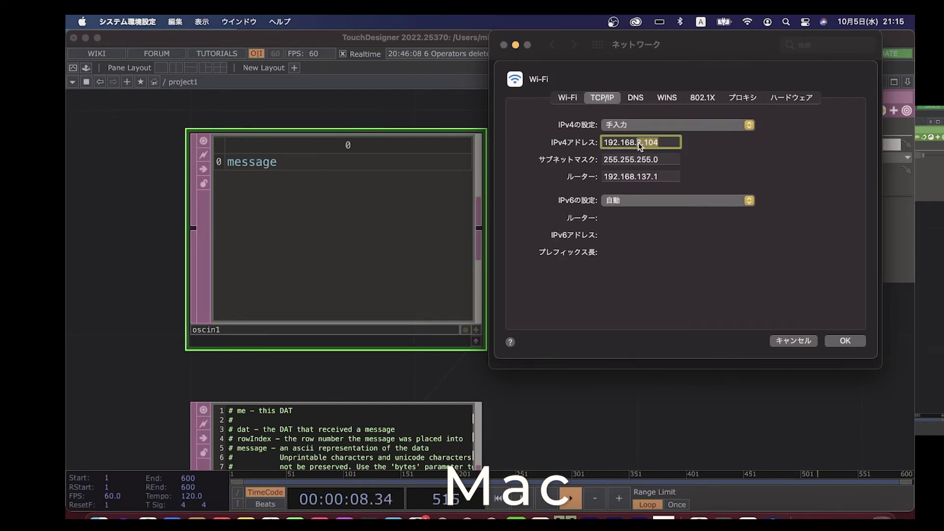
type("137.1")
key("BackSpace")
type("2")
left_click(844, 341)
left_click(853, 350)
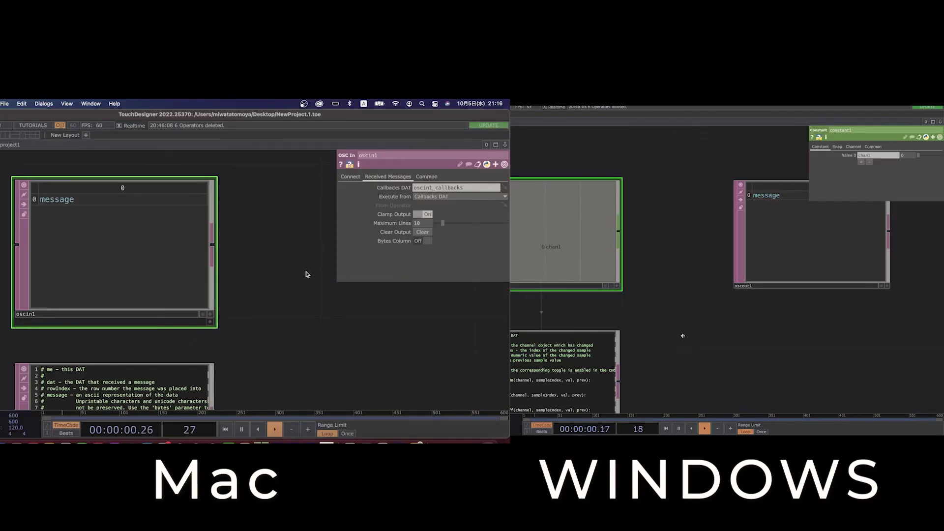
Step: Set oscout1's Network Address to 192.168.137.2, then select constant1
left_click_drag(773, 320, 647, 324)
left_click(651, 258)
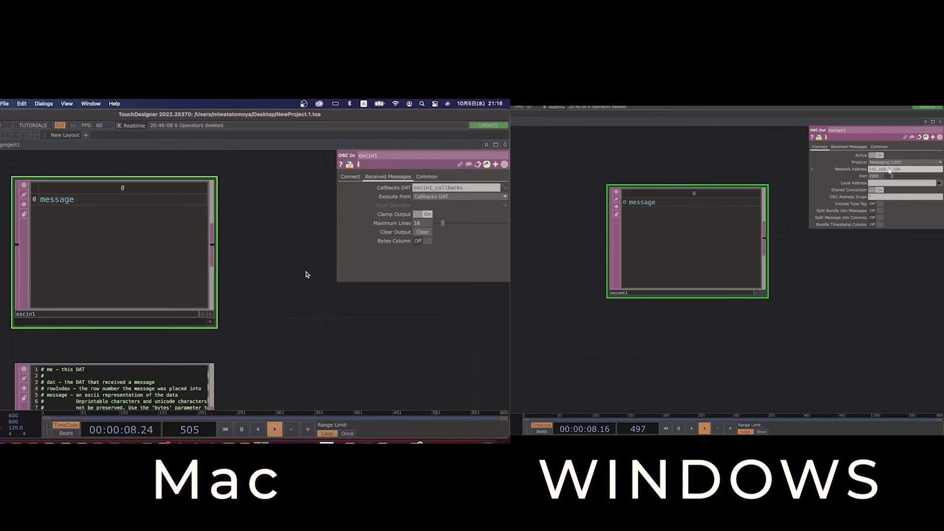
left_click(890, 171)
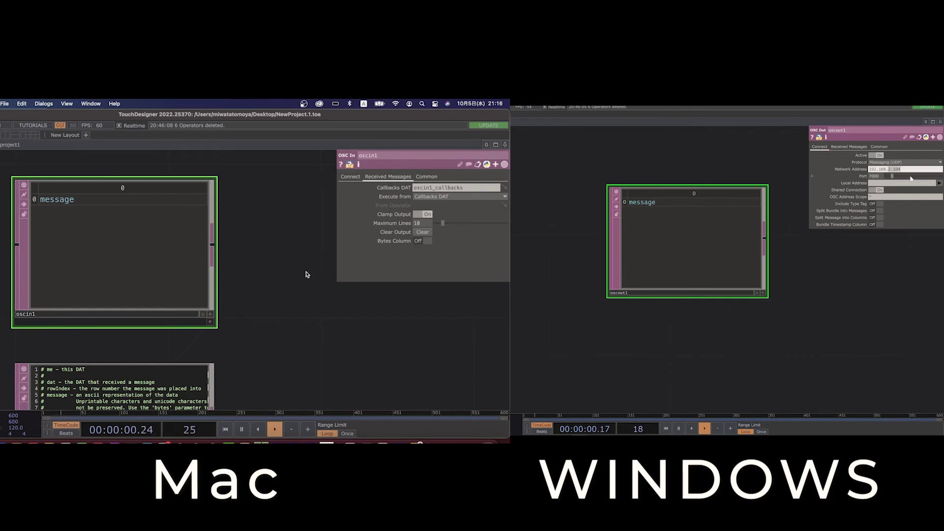
key("BackSpace")
key("BackSpace")
key("BackSpace")
key("BackSpace")
key("BackSpace")
type("137.")
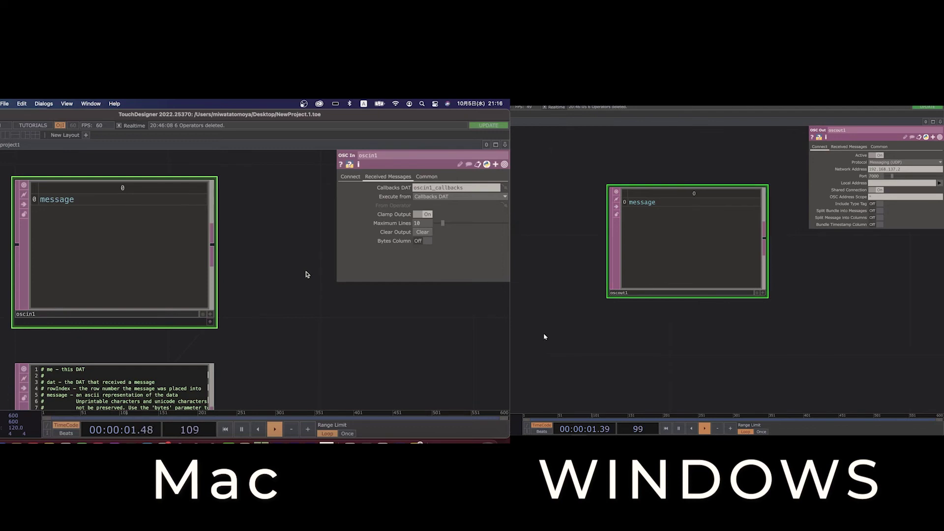
left_click_drag(574, 314, 580, 347)
left_click(519, 253)
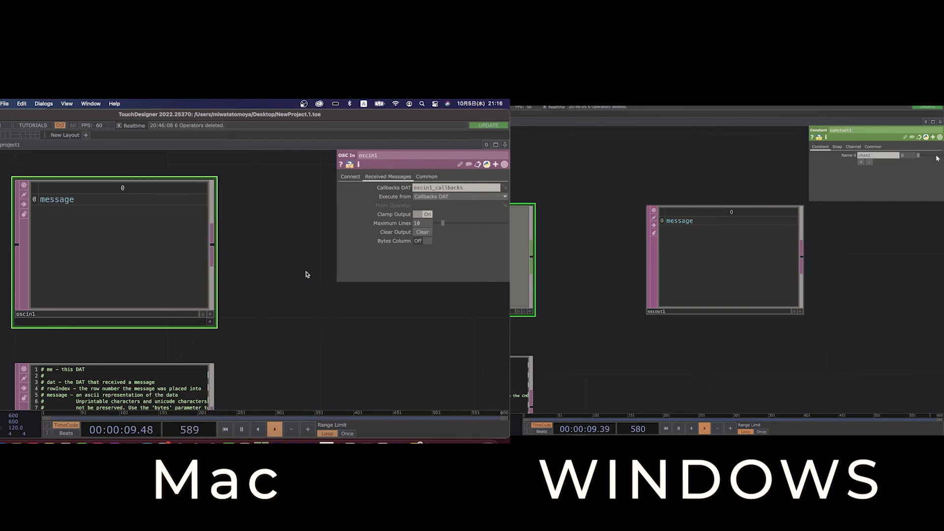
Step: Drag constant1's chan1 value between about 0.31 and 0.23 to send /test messages
left_click_drag(937, 159, 927, 157)
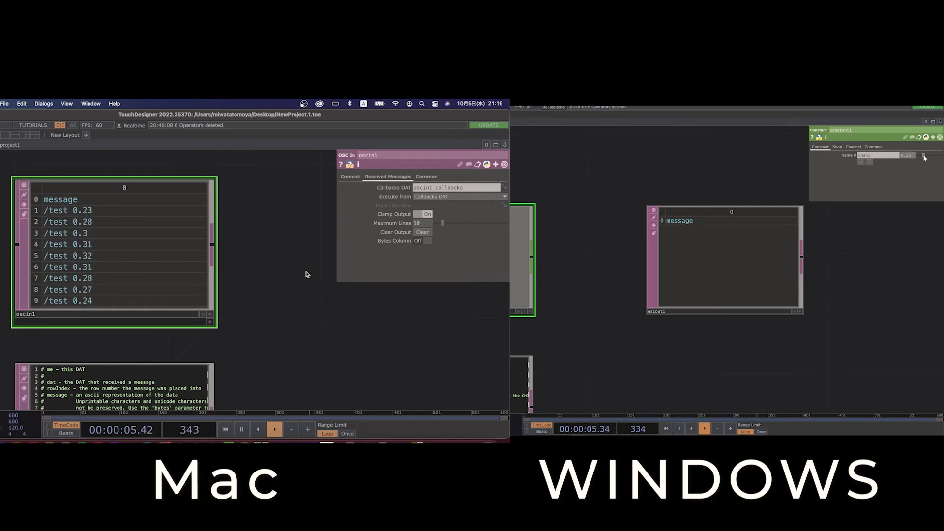
left_click_drag(927, 157, 925, 157)
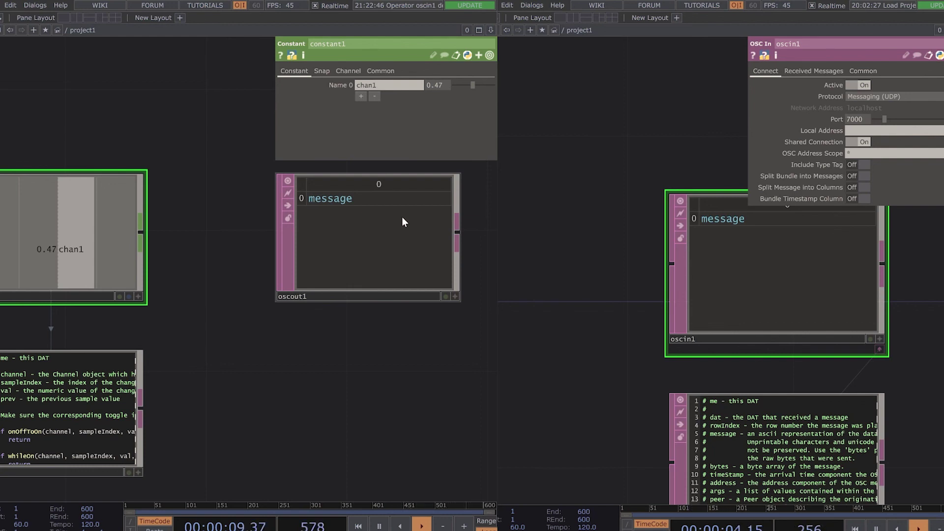
Step: Point oscout1 at 127.0.0.1 and vary constant1's chan1 so oscin1 lists /test values
left_click(403, 219)
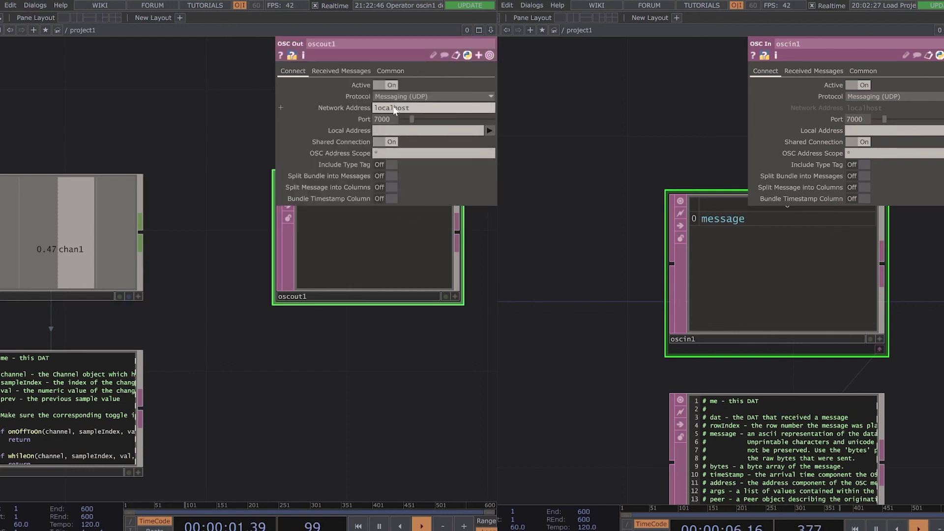
left_click(814, 71)
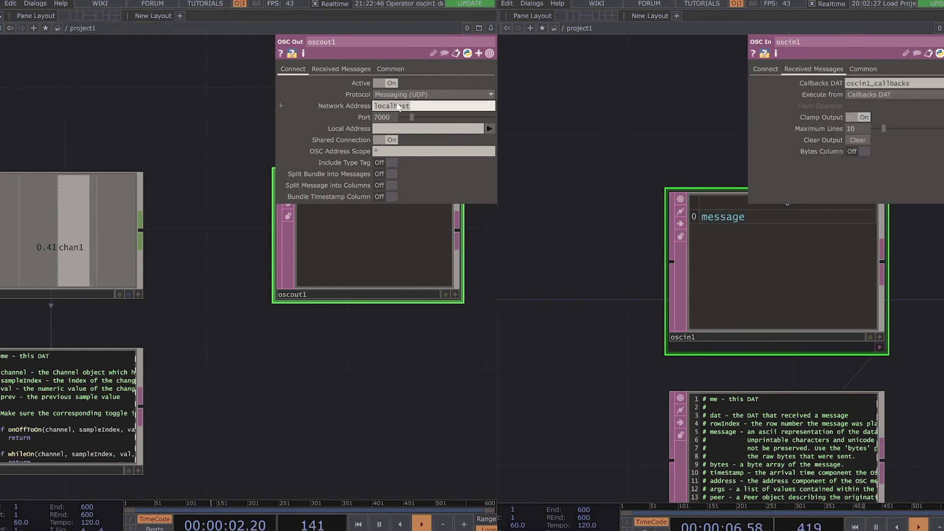
type("127")
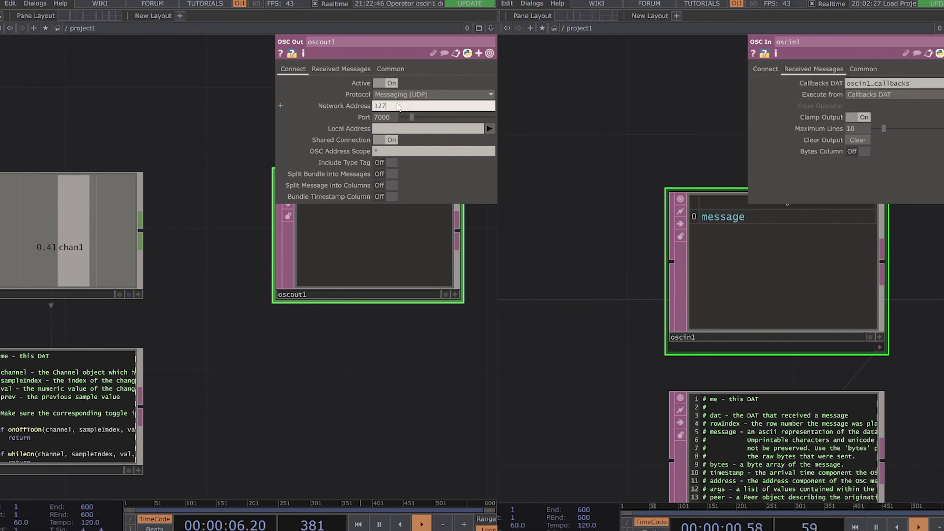
type(".0.0.1")
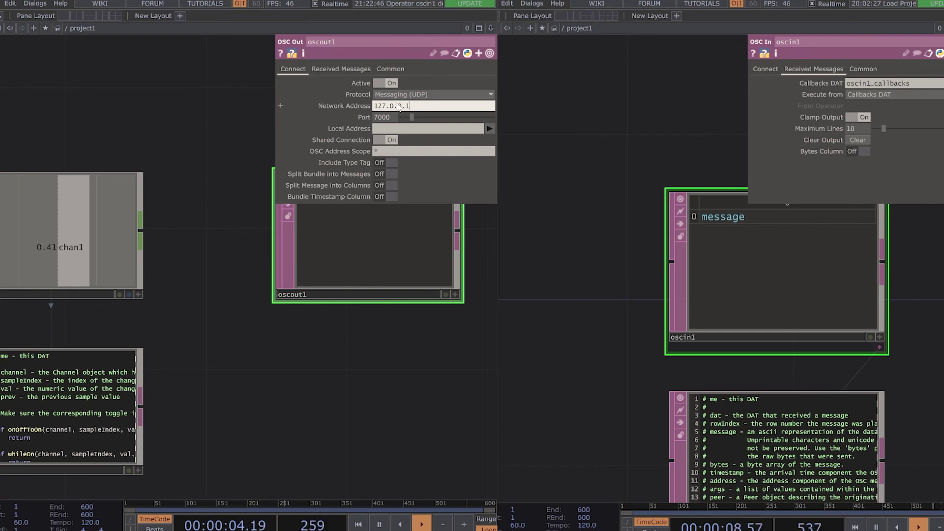
left_click(153, 196)
left_click(68, 226)
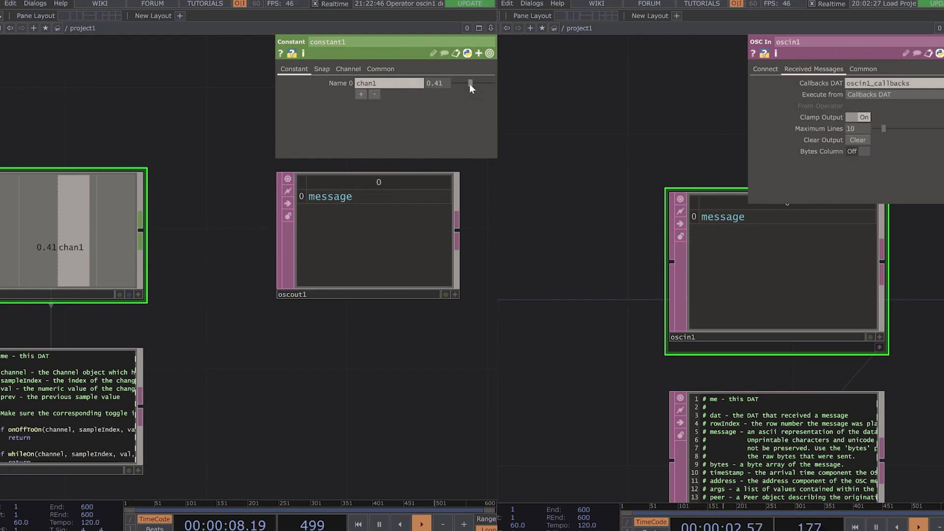
mouse_move(469, 83)
left_mouse_down()
mouse_move(477, 84)
mouse_move(467, 84)
left_mouse_up()
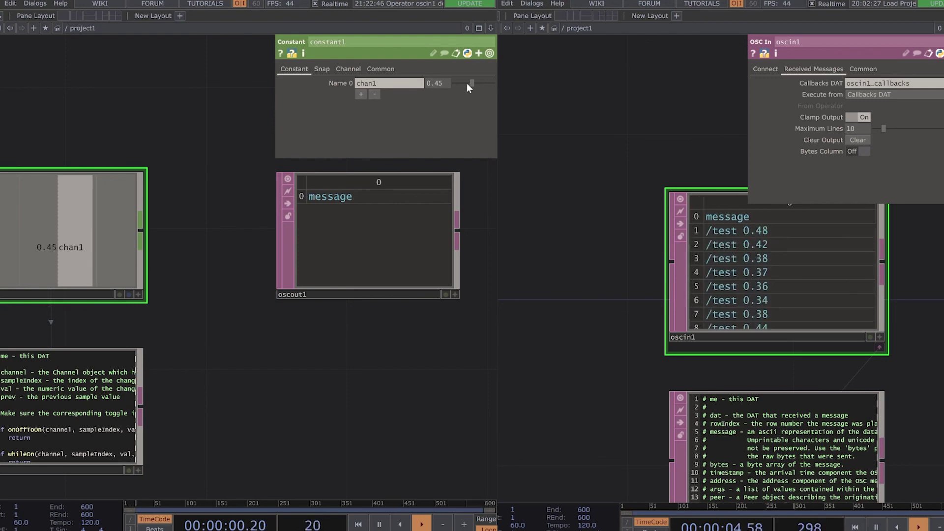